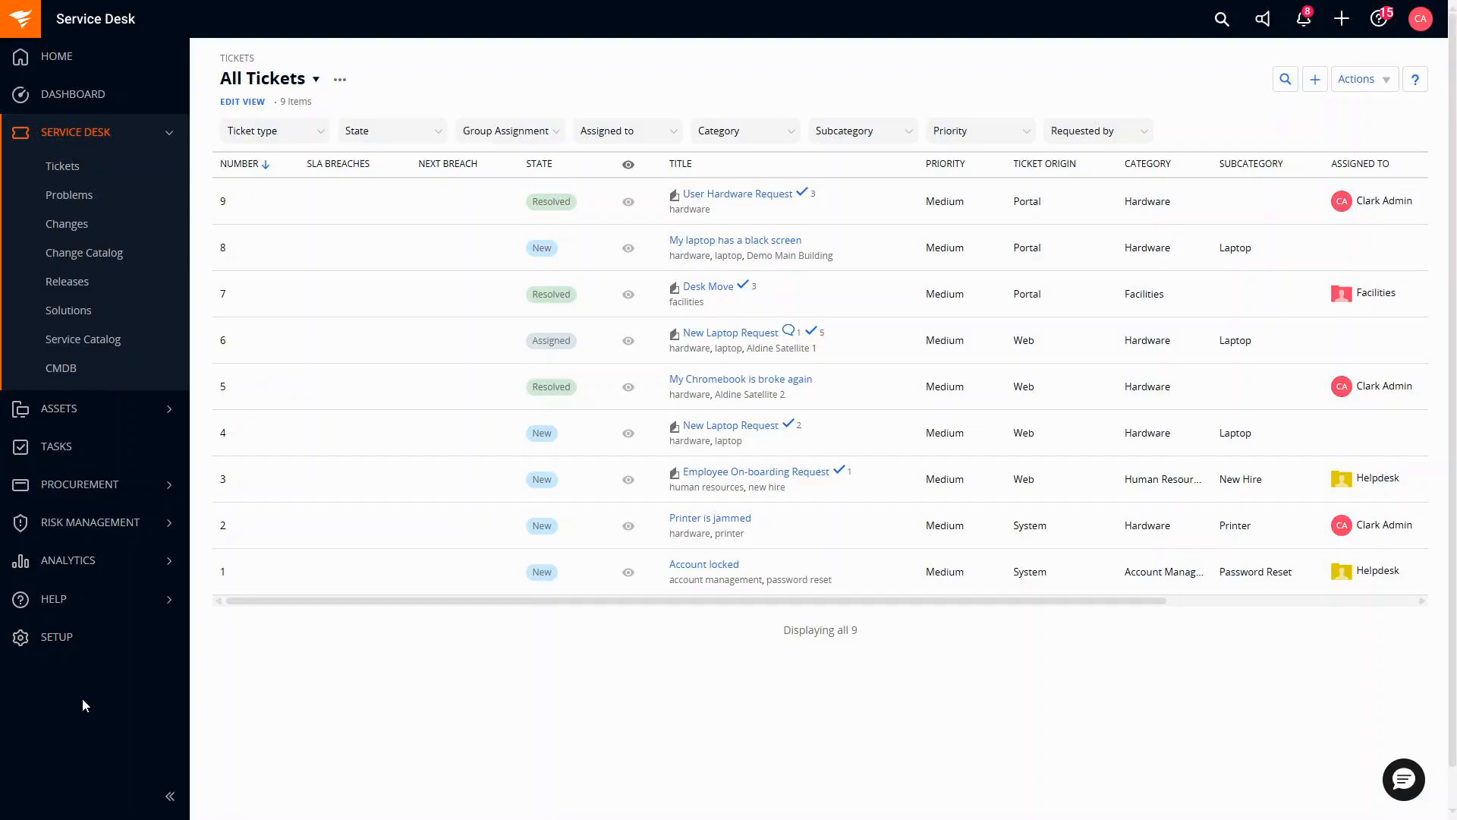
# Go to Setup > Account > Organization & Sites and bring the four-site Sites table into view.
pyautogui.click(69, 635)
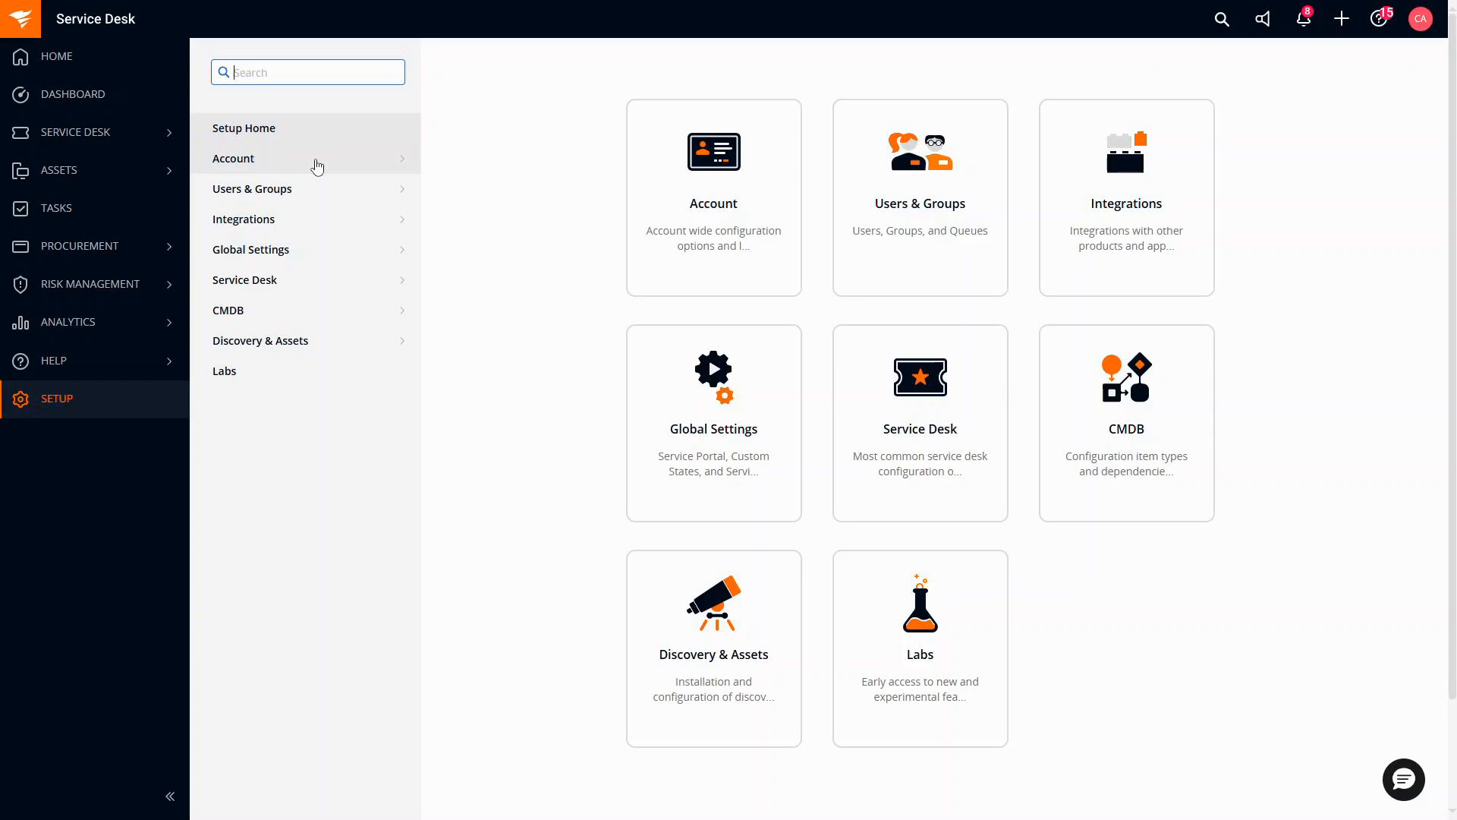
pyautogui.click(317, 167)
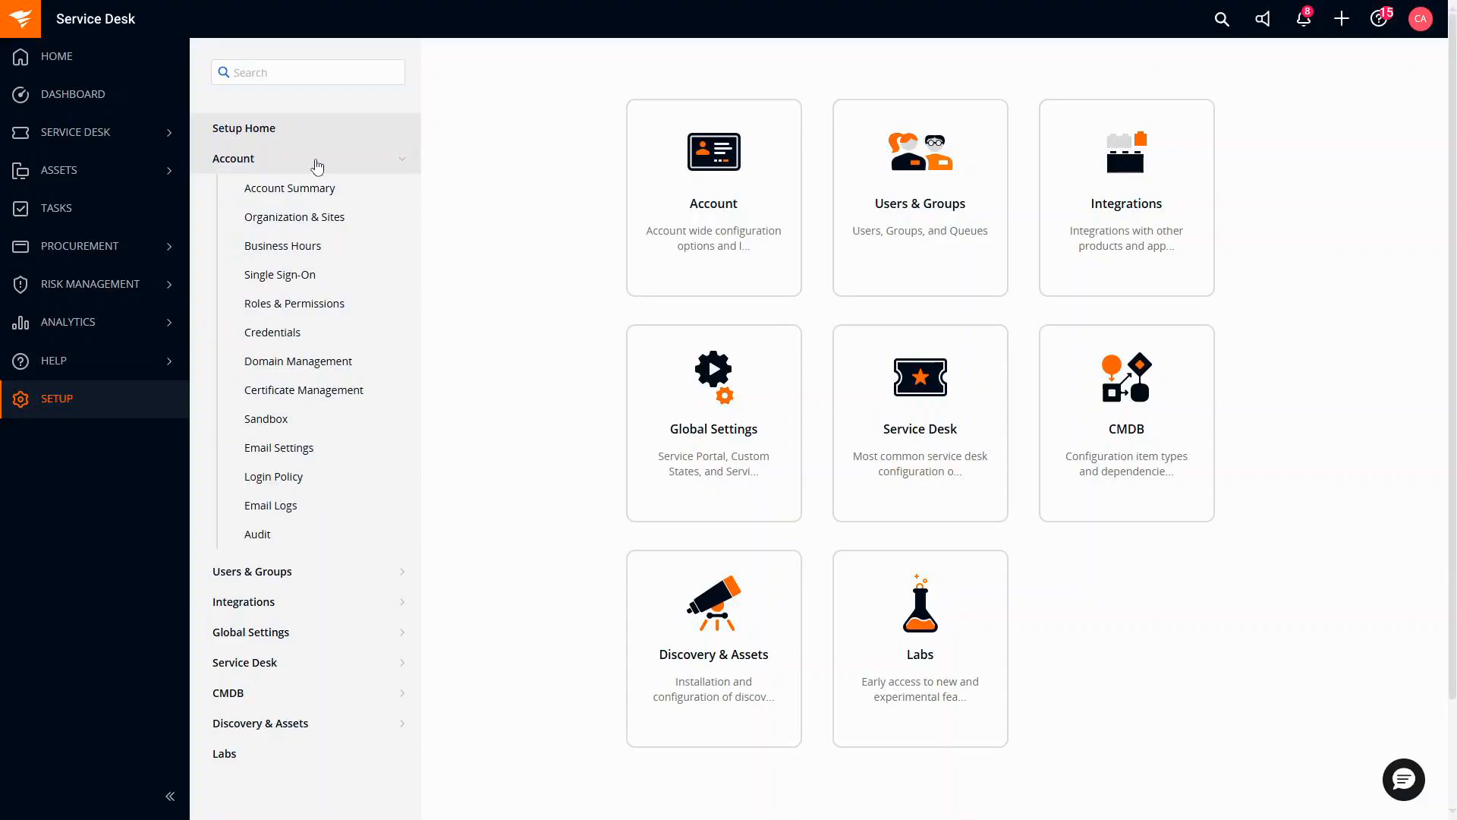
pyautogui.click(350, 225)
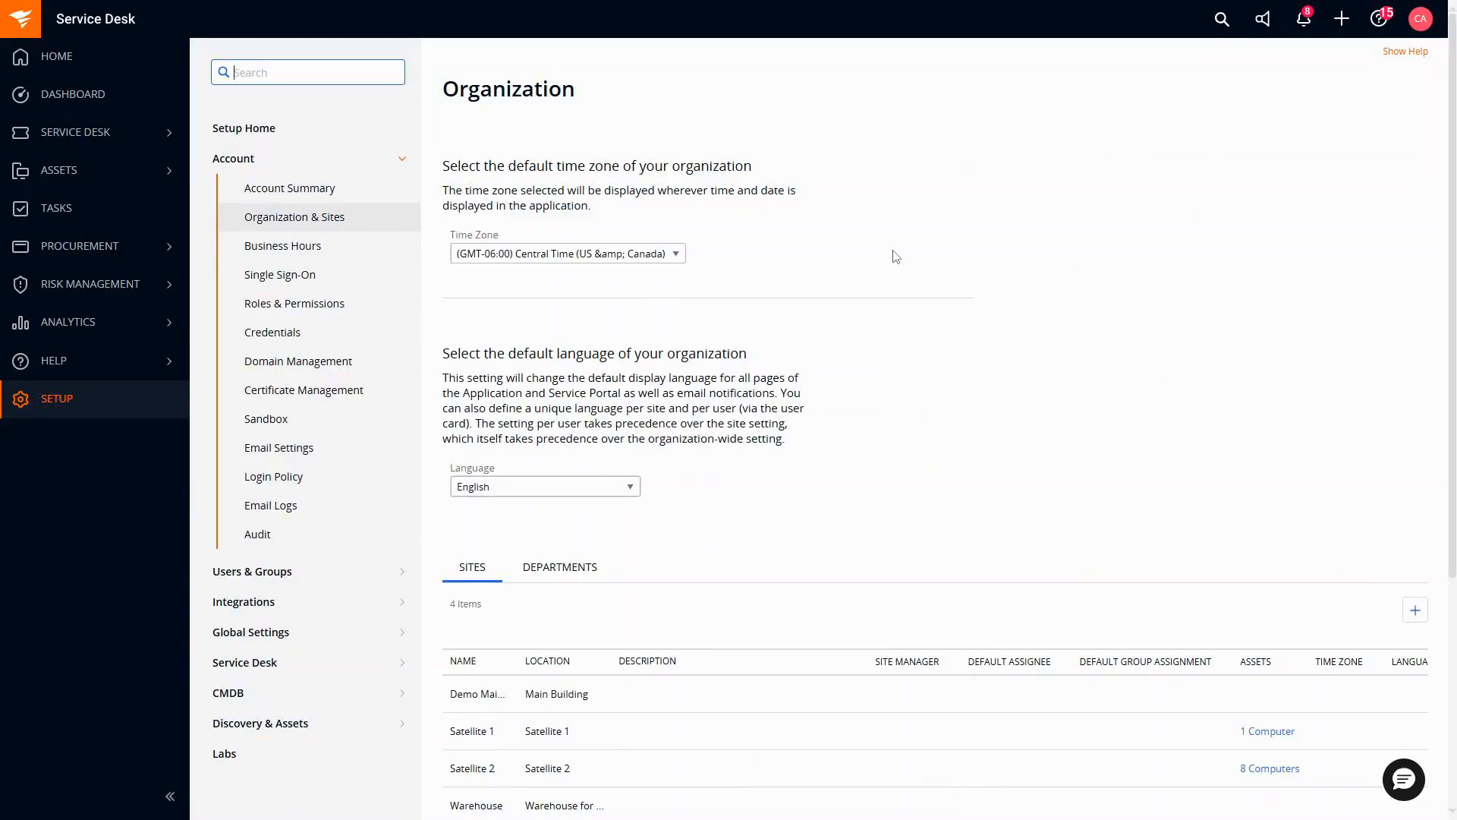
pyautogui.scroll(-2, 896, 247)
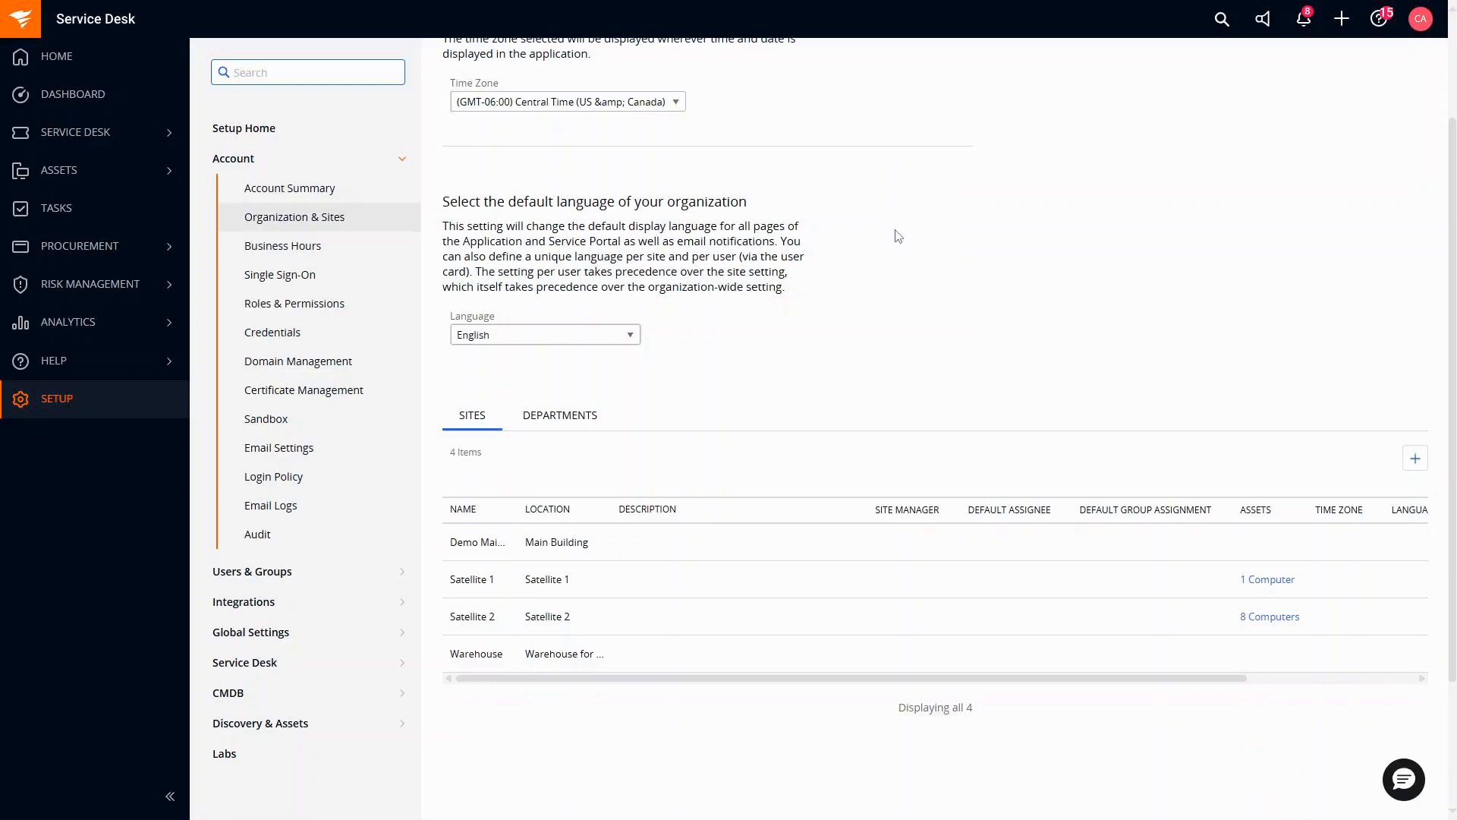
# Create a new site named 'Weeks Location' with location 'Weeks Park Ln'.
pyautogui.click(1418, 460)
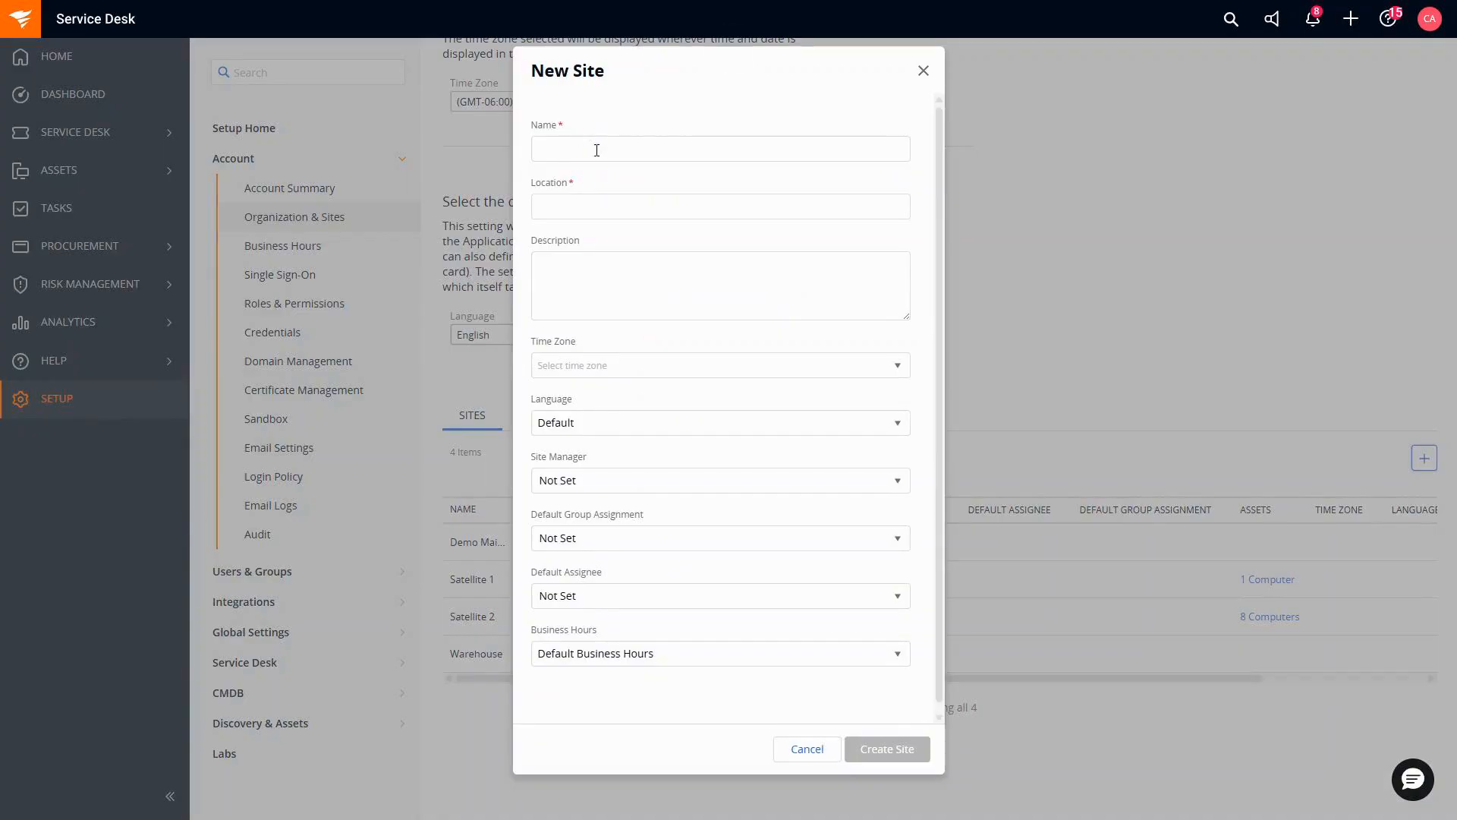
pyautogui.click(606, 150)
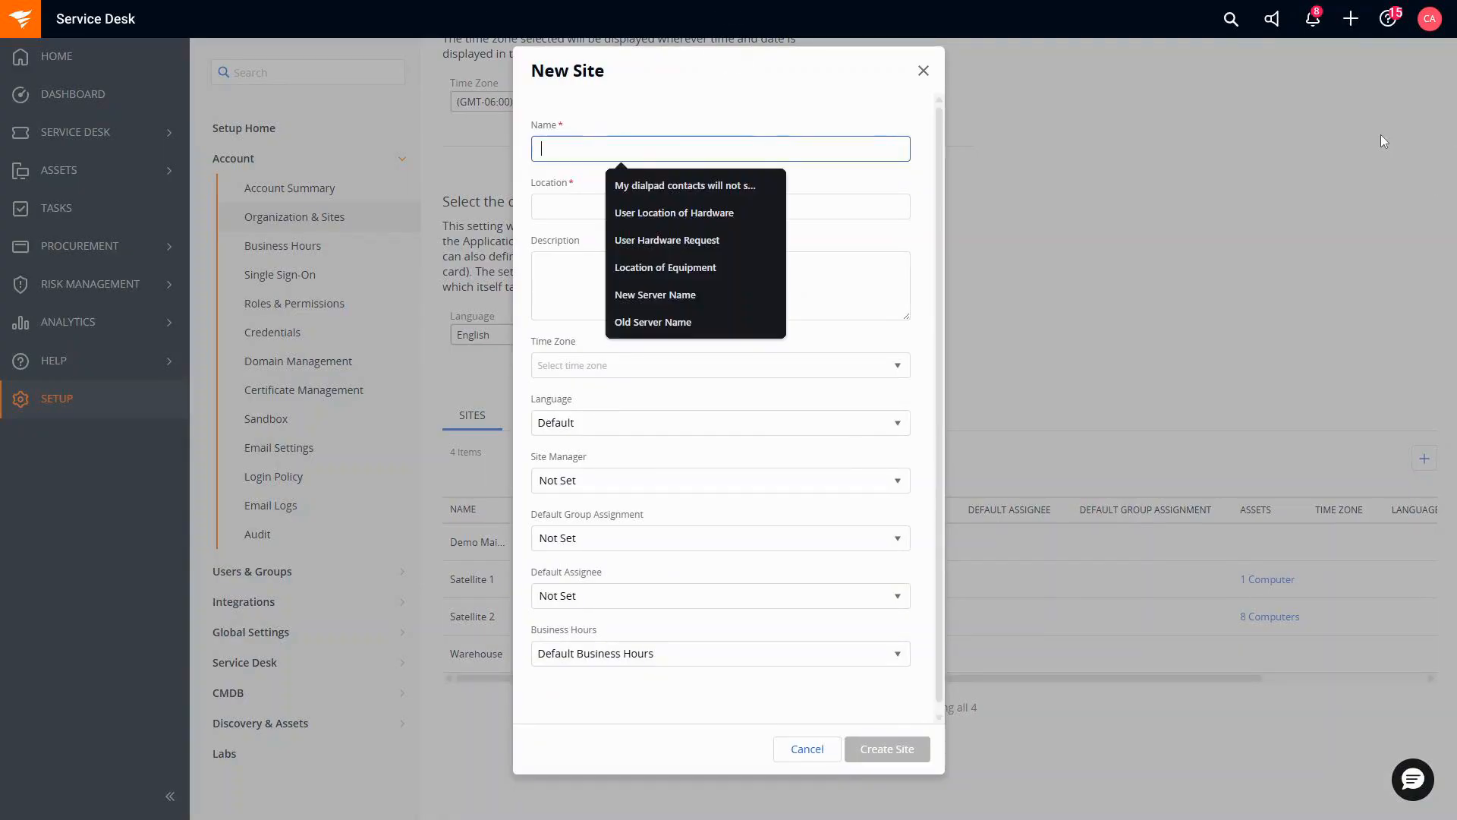
pyautogui.write('Weeks L')
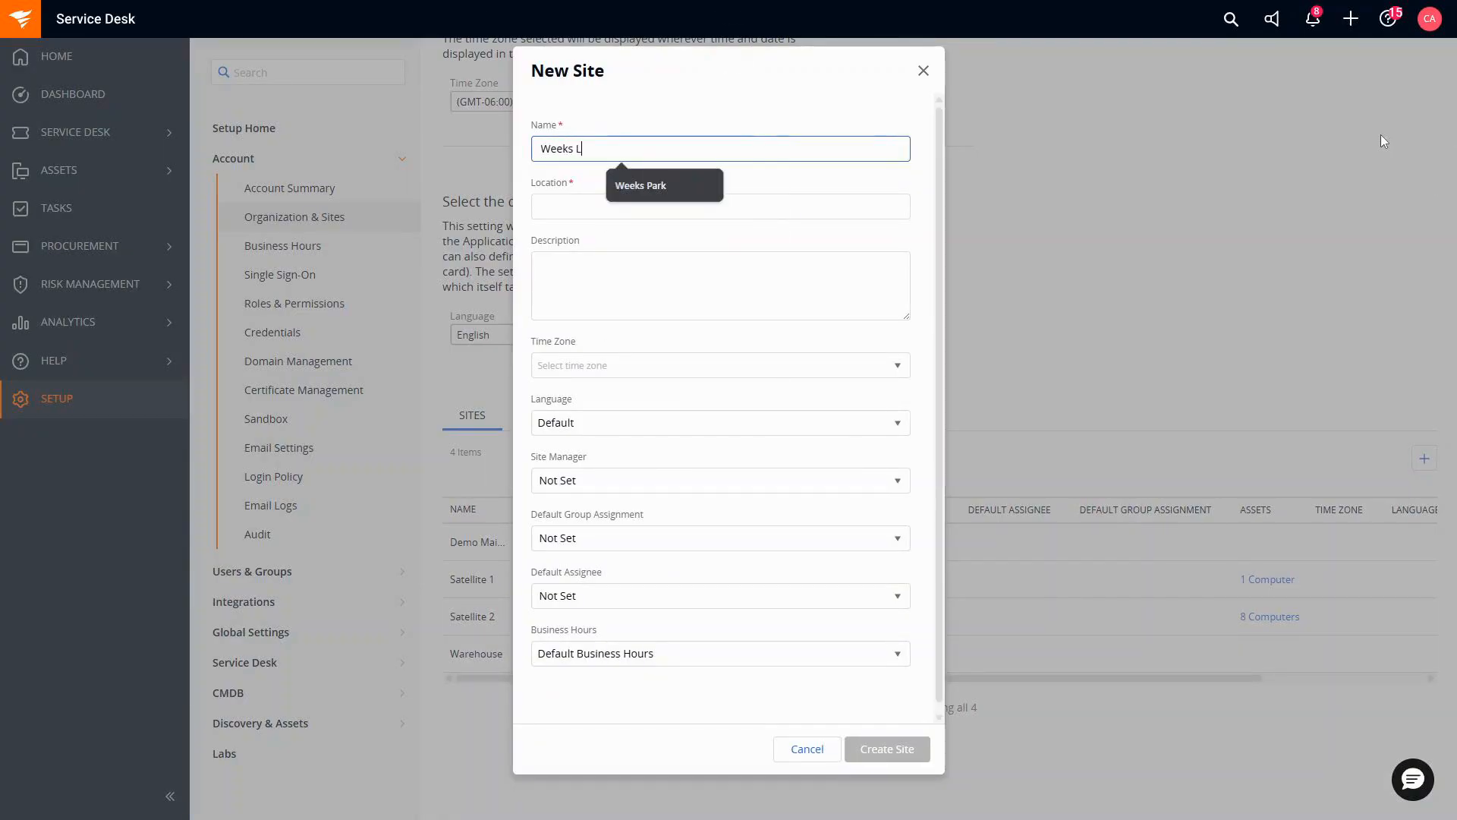
pyautogui.write('ocation')
pyautogui.press('Tab')
pyautogui.write('W')
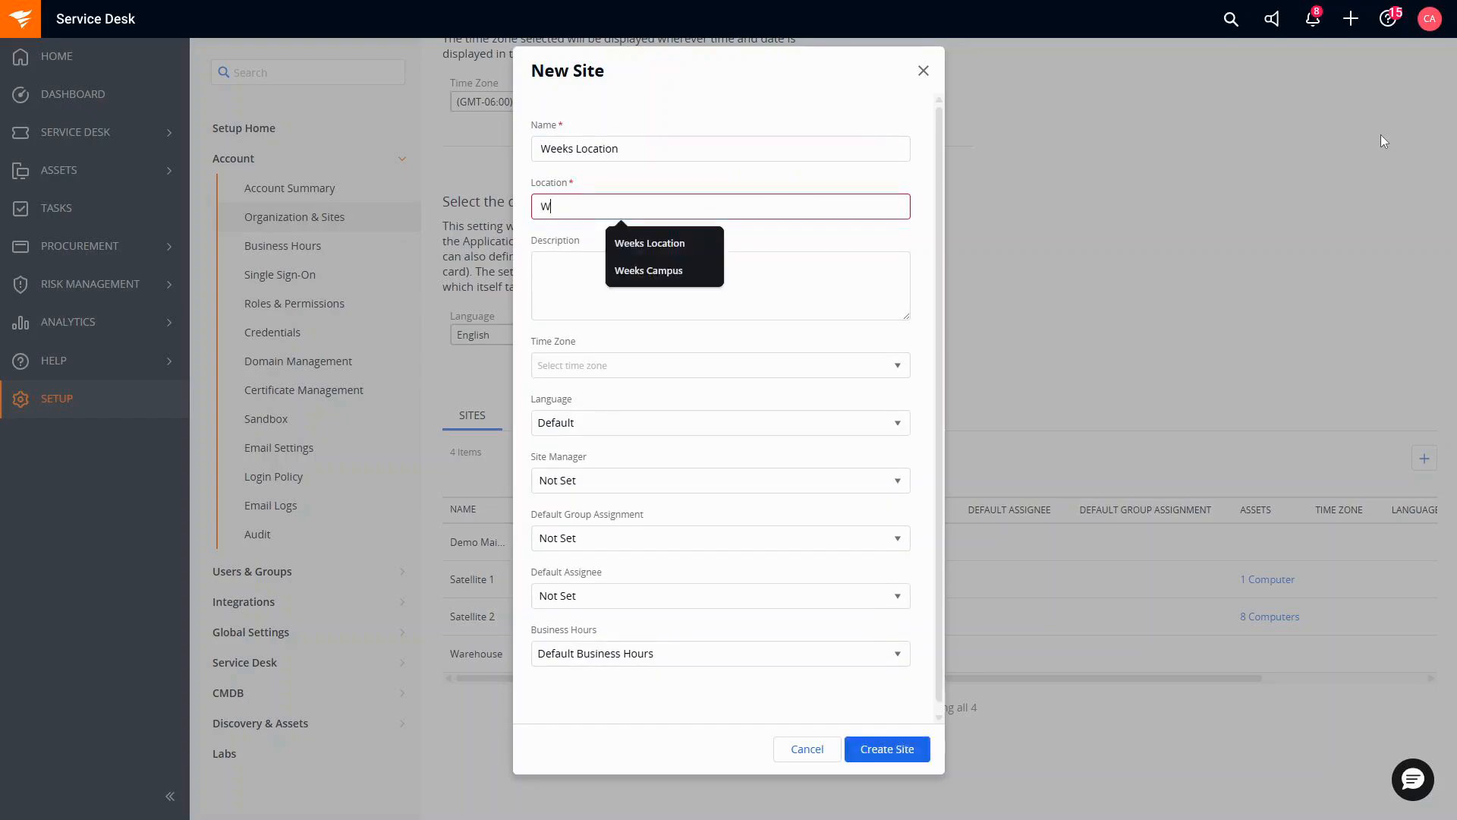
pyautogui.write('eek')
pyautogui.press('BackSpace')
pyautogui.press('BackSpace')
pyautogui.press('BackSpace')
pyautogui.write('eeks Park ')
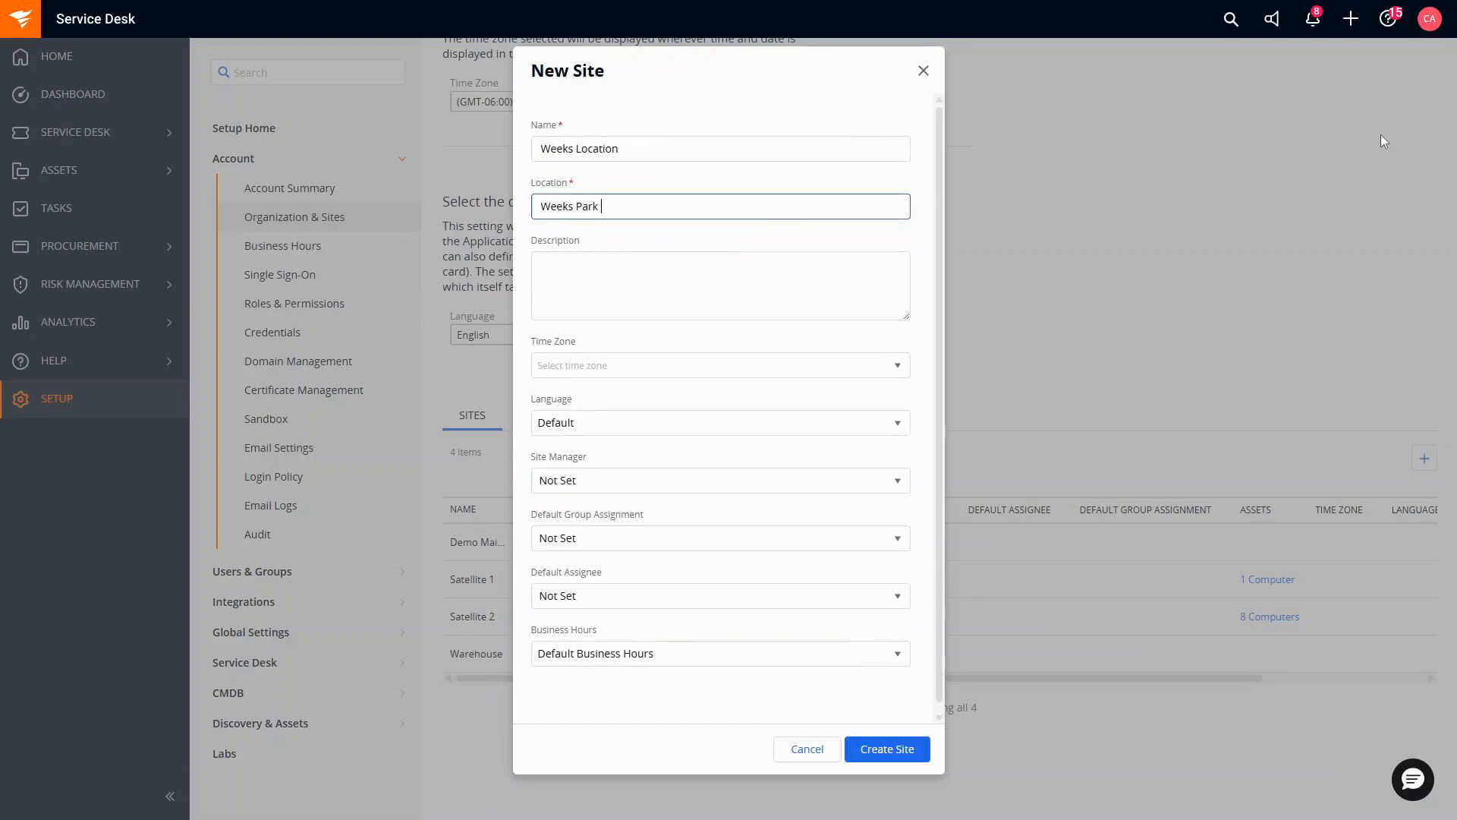
pyautogui.write('Ln')
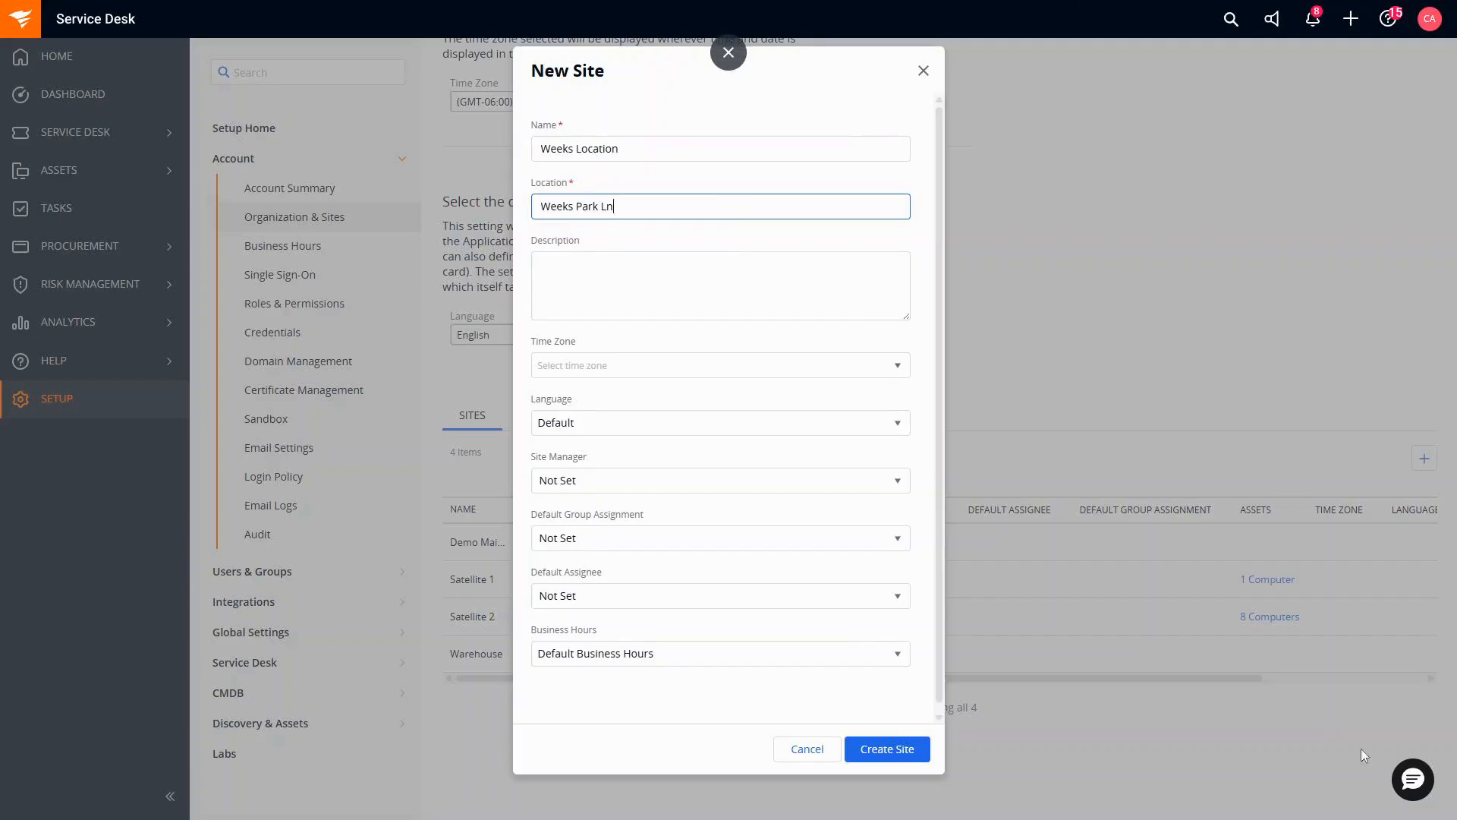
pyautogui.click(888, 747)
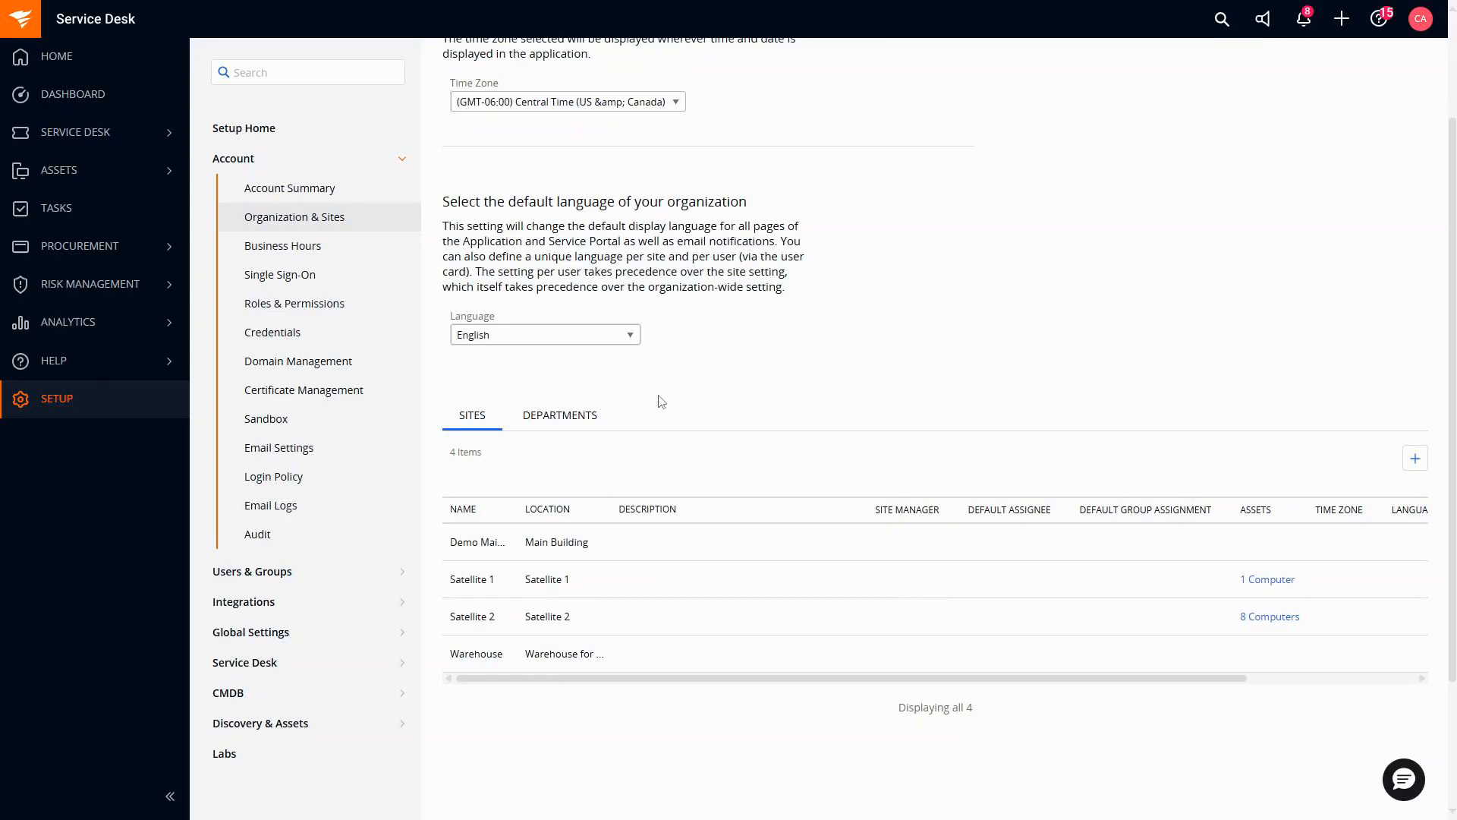
# On the Departments tab, create a department named 'Entertainment Dept'.
pyautogui.click(561, 431)
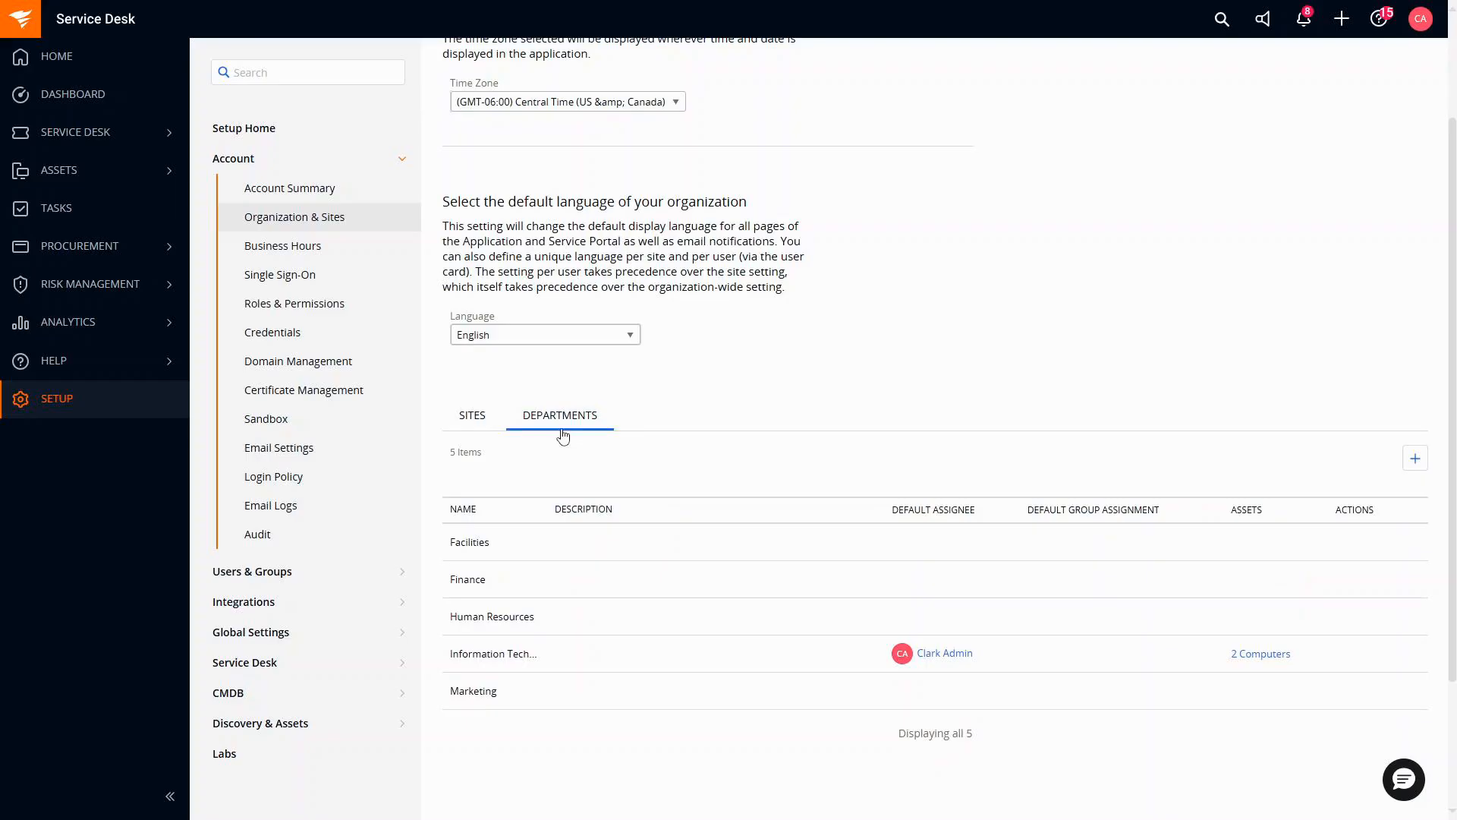
pyautogui.click(1416, 460)
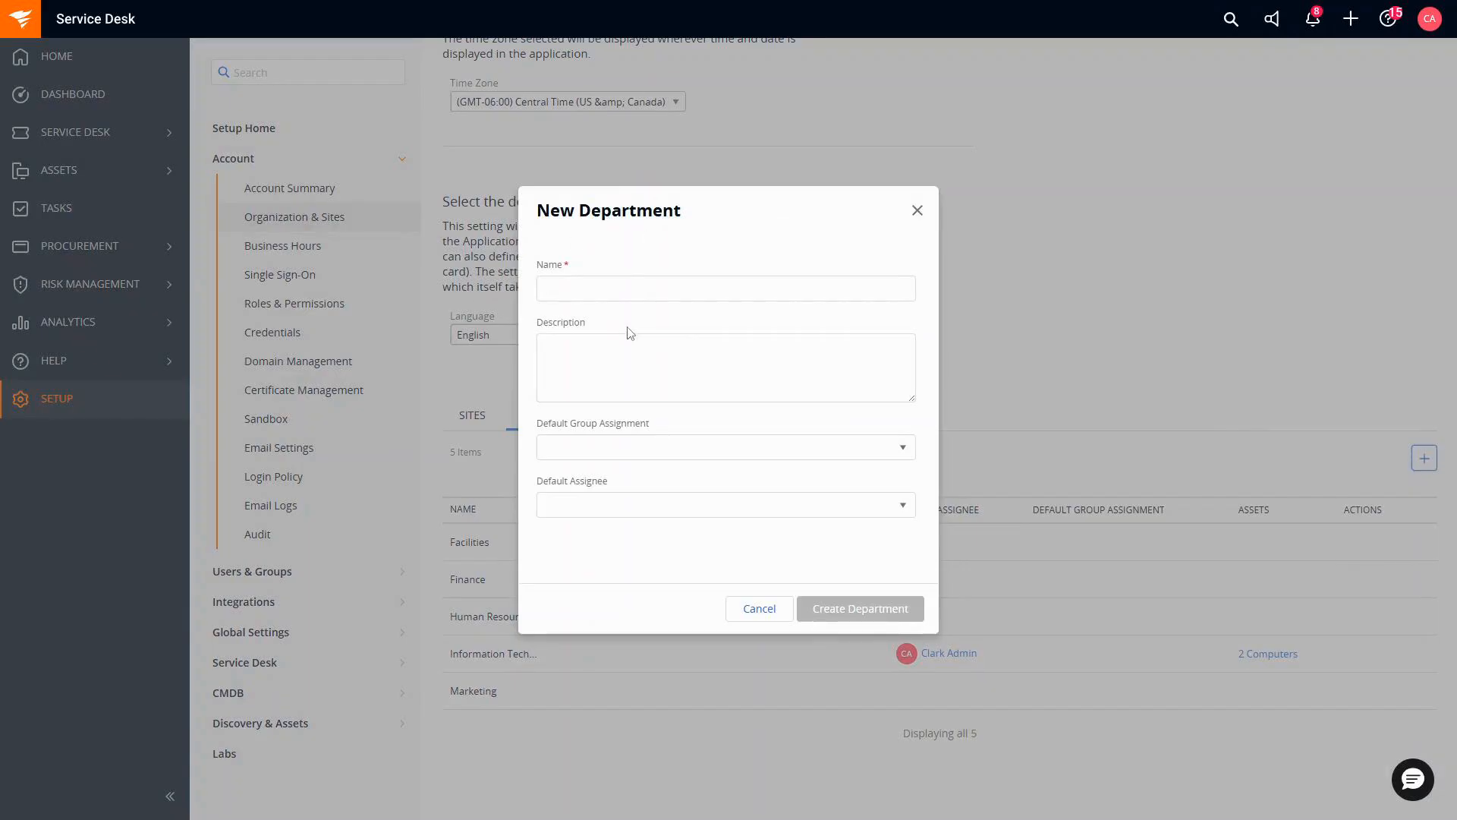
pyautogui.click(657, 289)
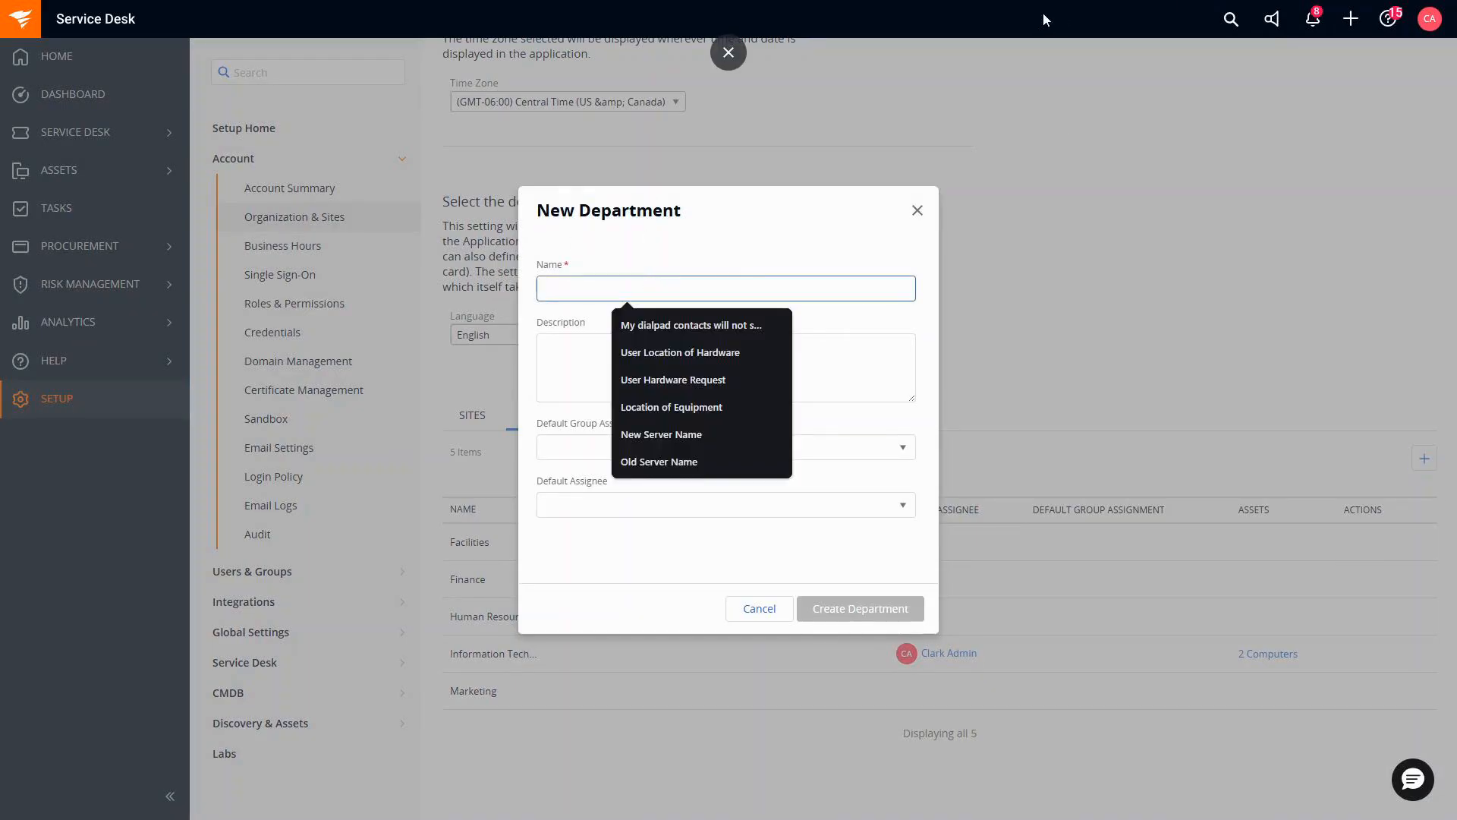
pyautogui.write('Enterta')
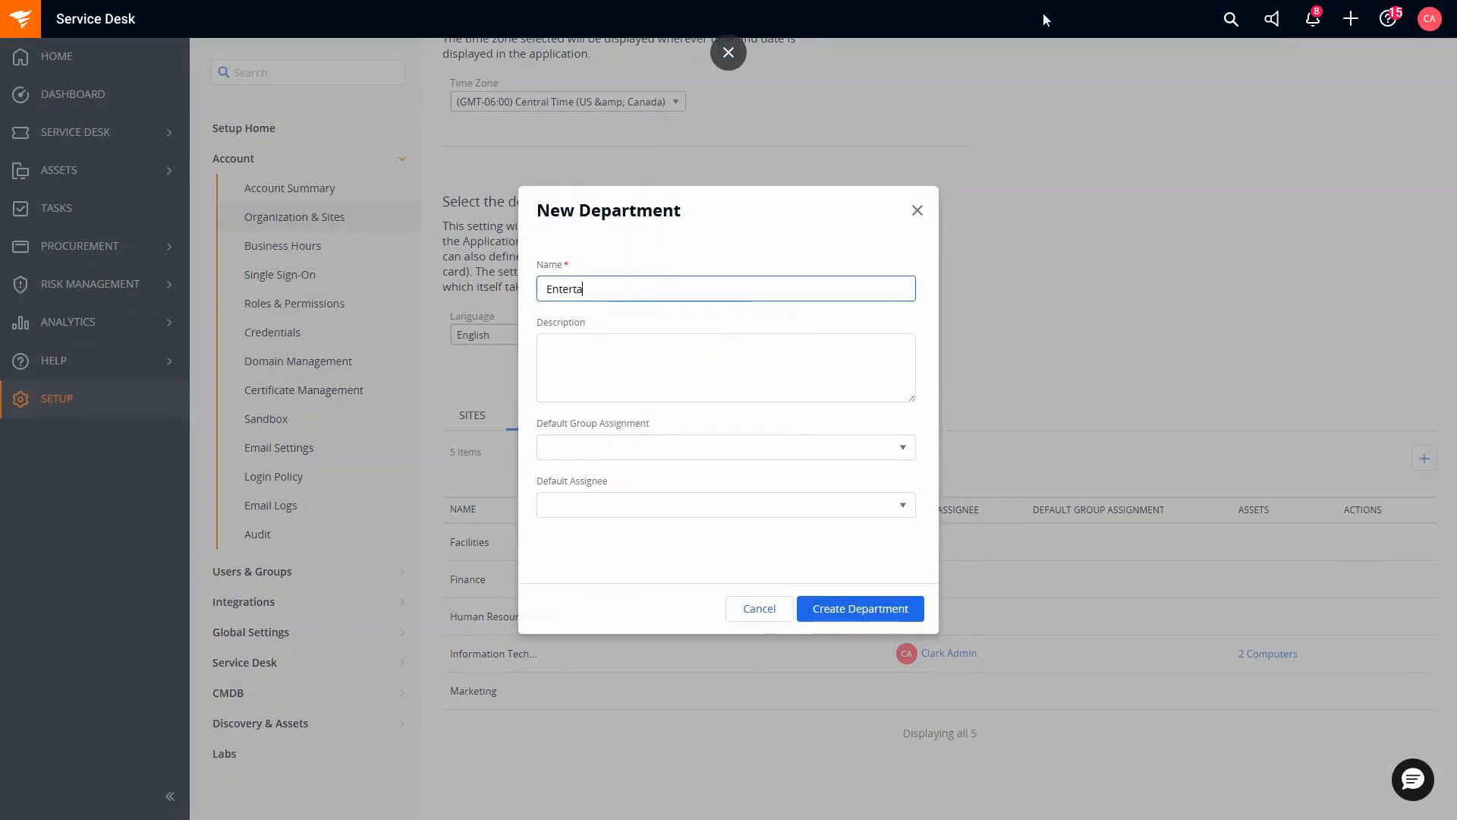
pyautogui.write('inment')
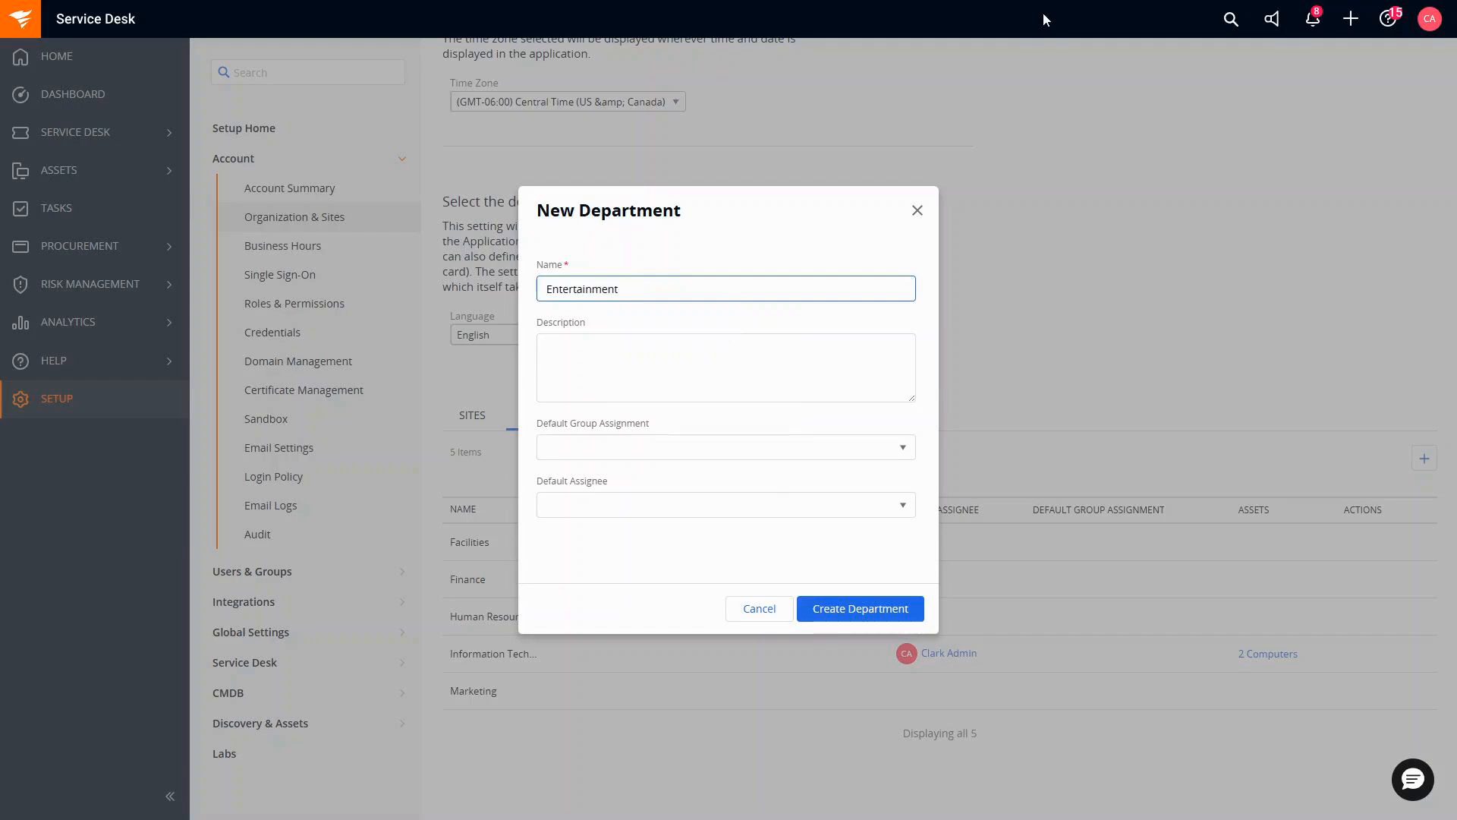
pyautogui.write(' Dept')
pyautogui.click(833, 611)
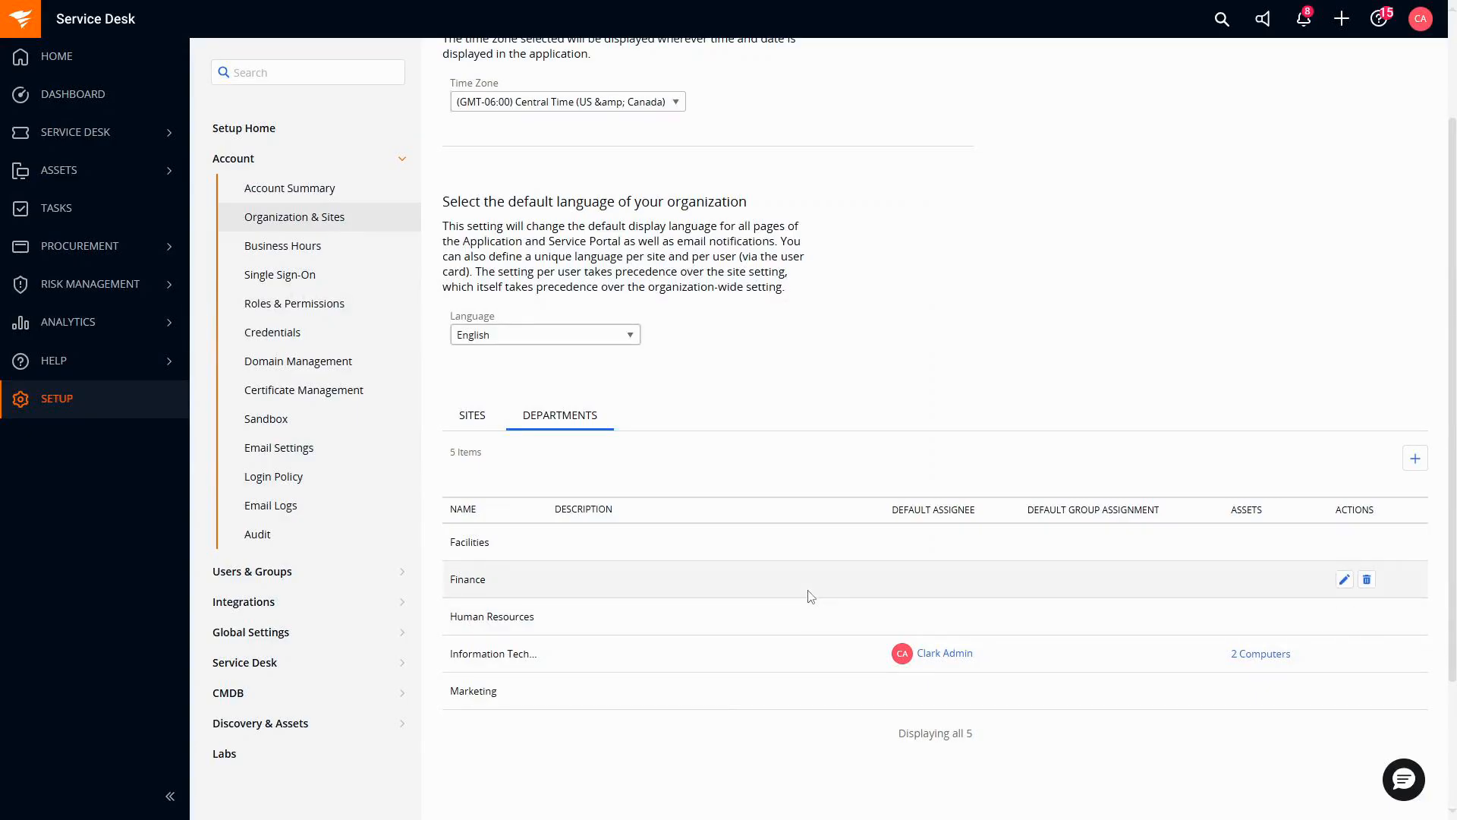
# Return to the Sites tab, then open Users & Groups > Users to list the five users.
pyautogui.click(471, 417)
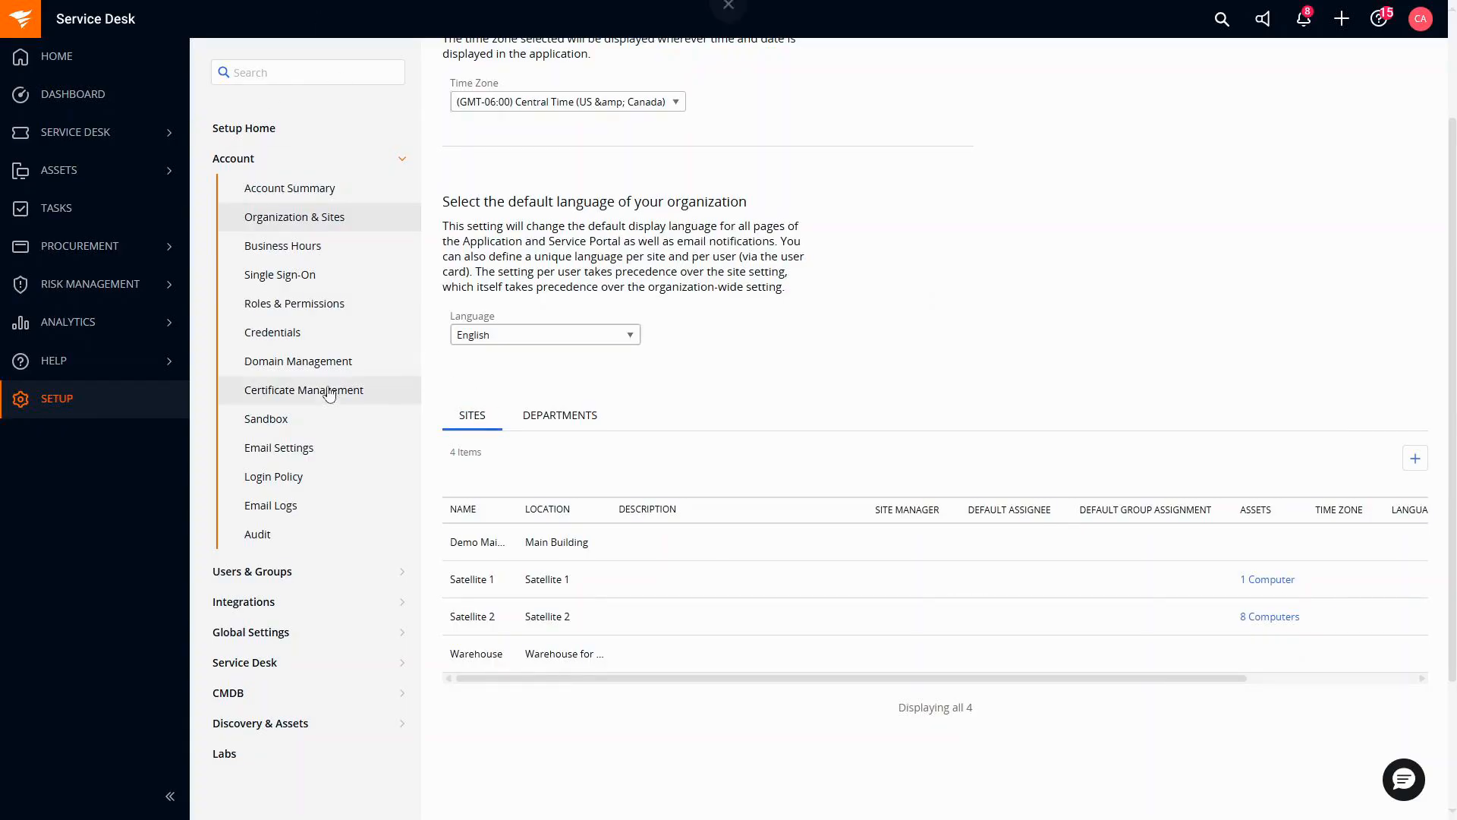
pyautogui.click(287, 574)
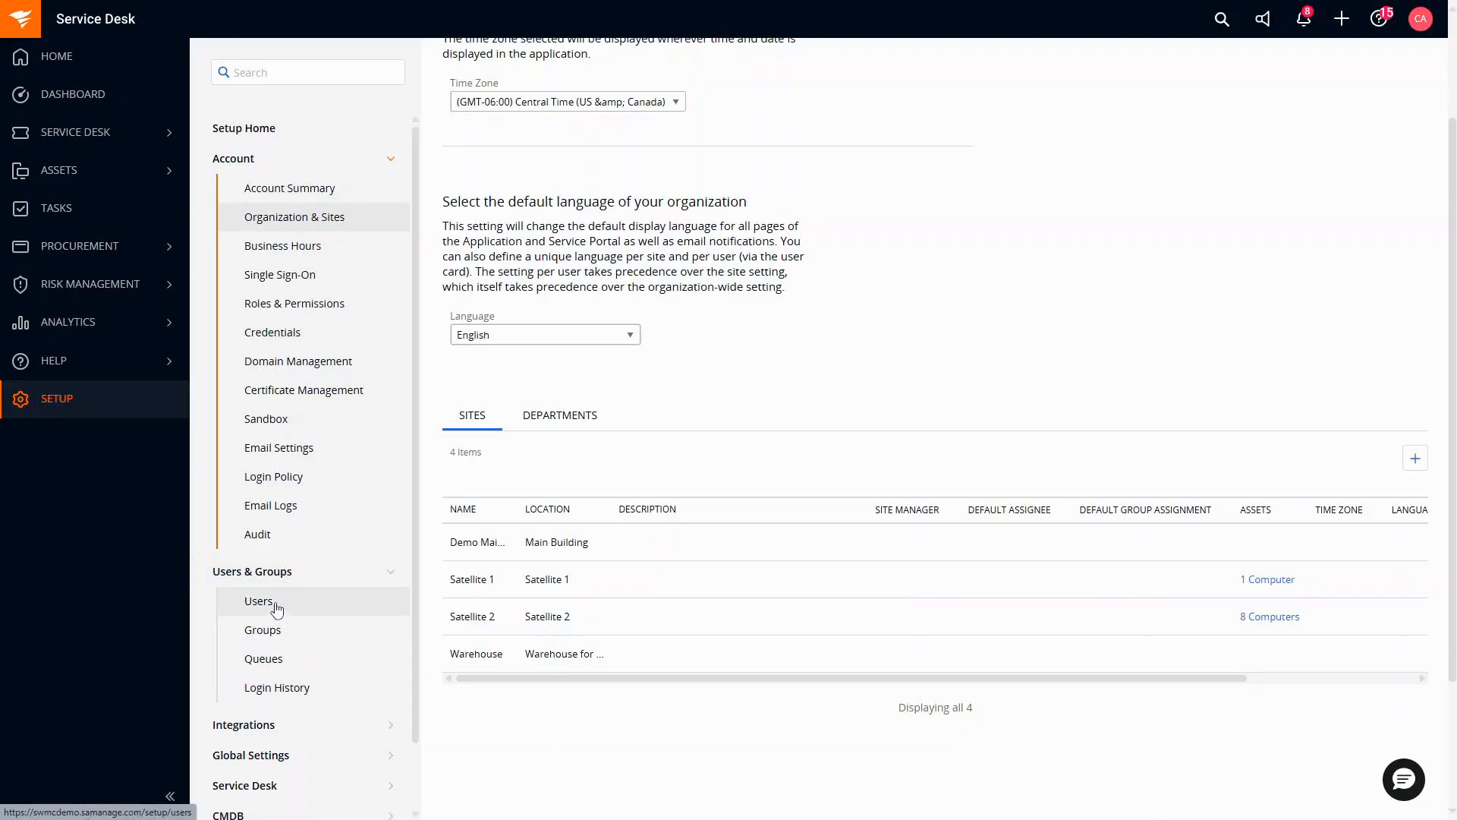
pyautogui.click(275, 603)
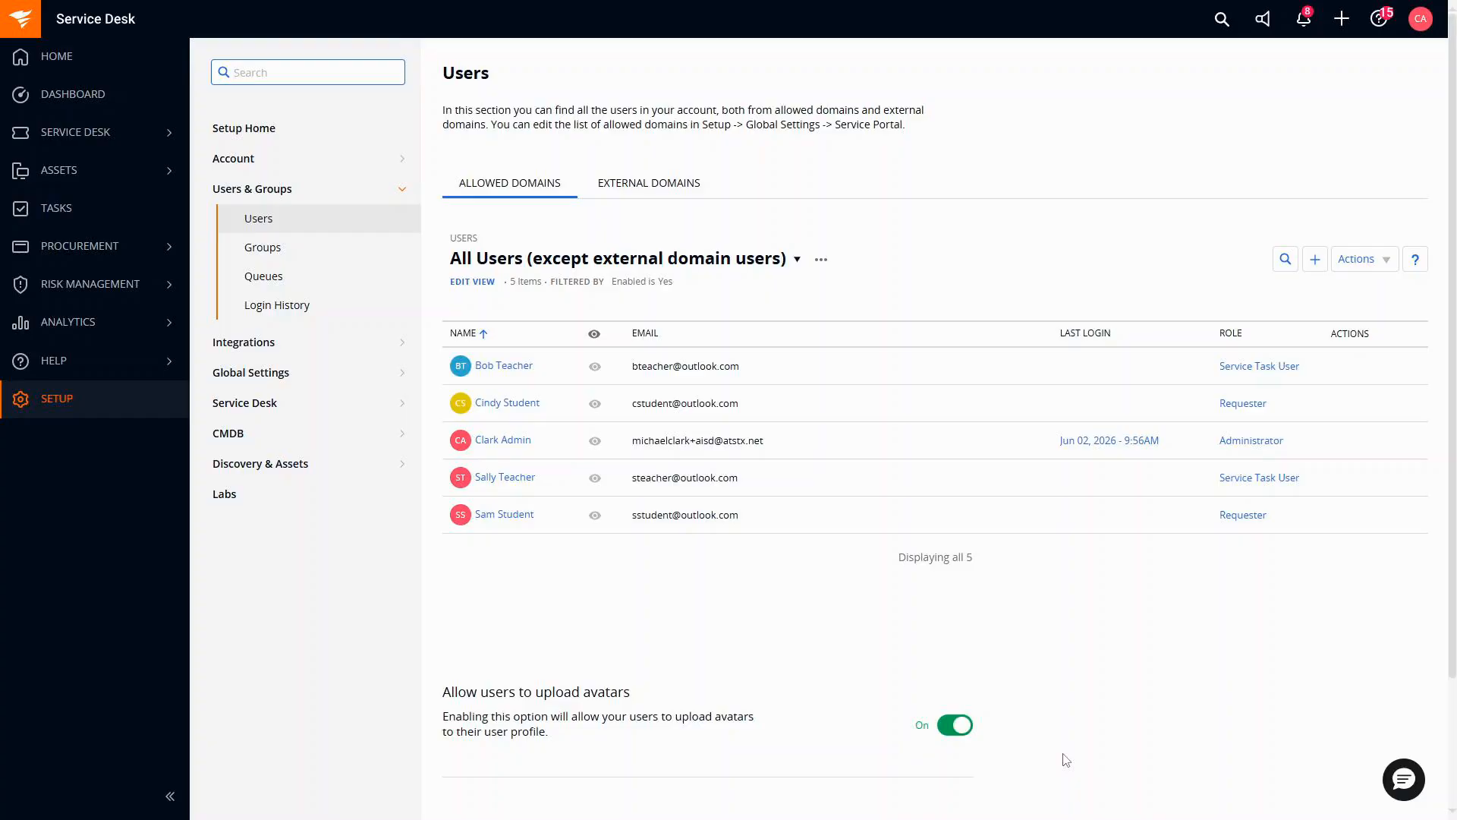
# Open Account > Email Settings, copy the dropbox address, and bring the Outlook email into view.
pyautogui.click(294, 168)
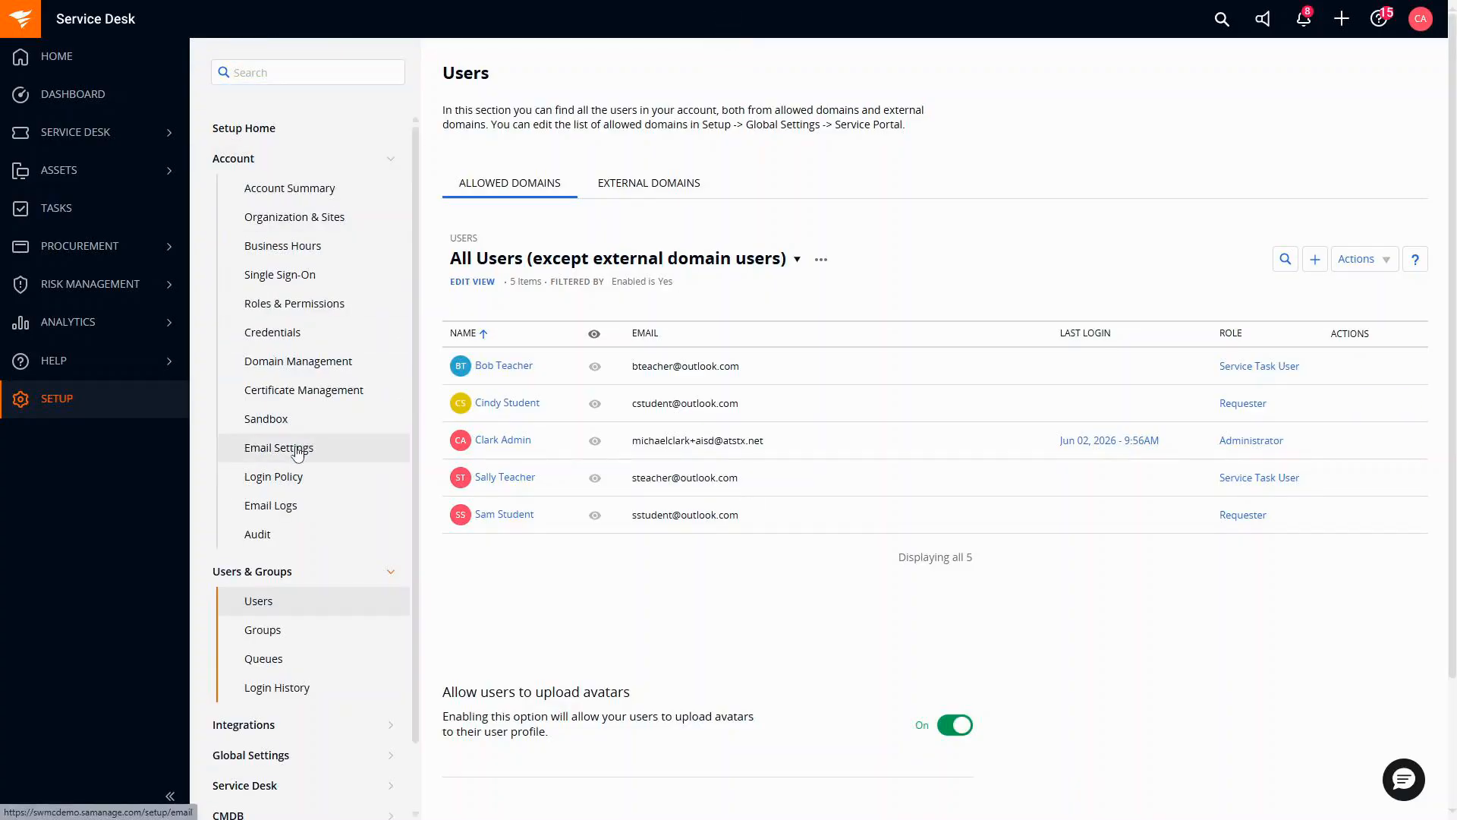
pyautogui.click(297, 449)
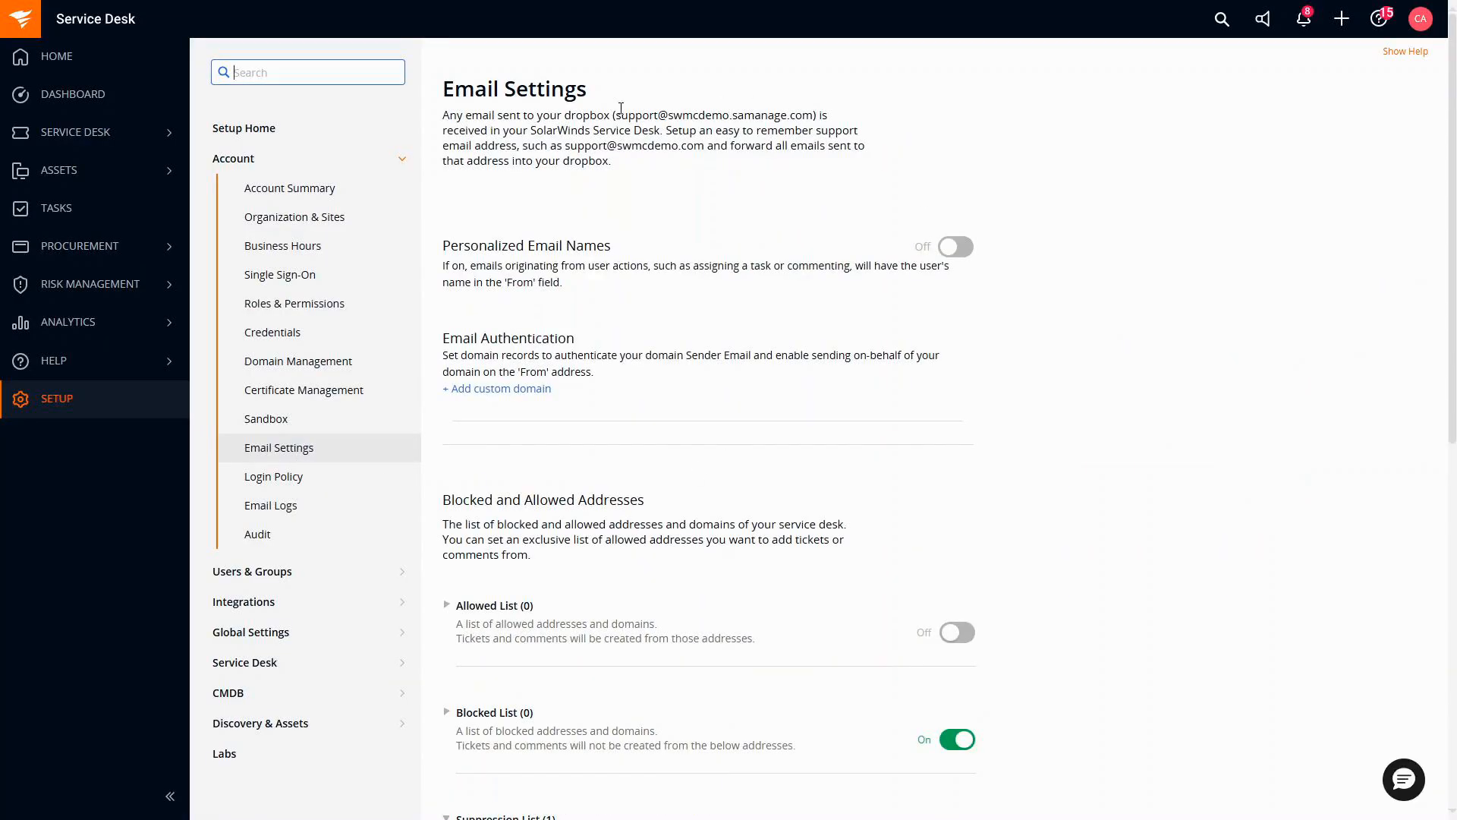
pyautogui.moveTo(615, 113); pyautogui.dragTo(810, 114)
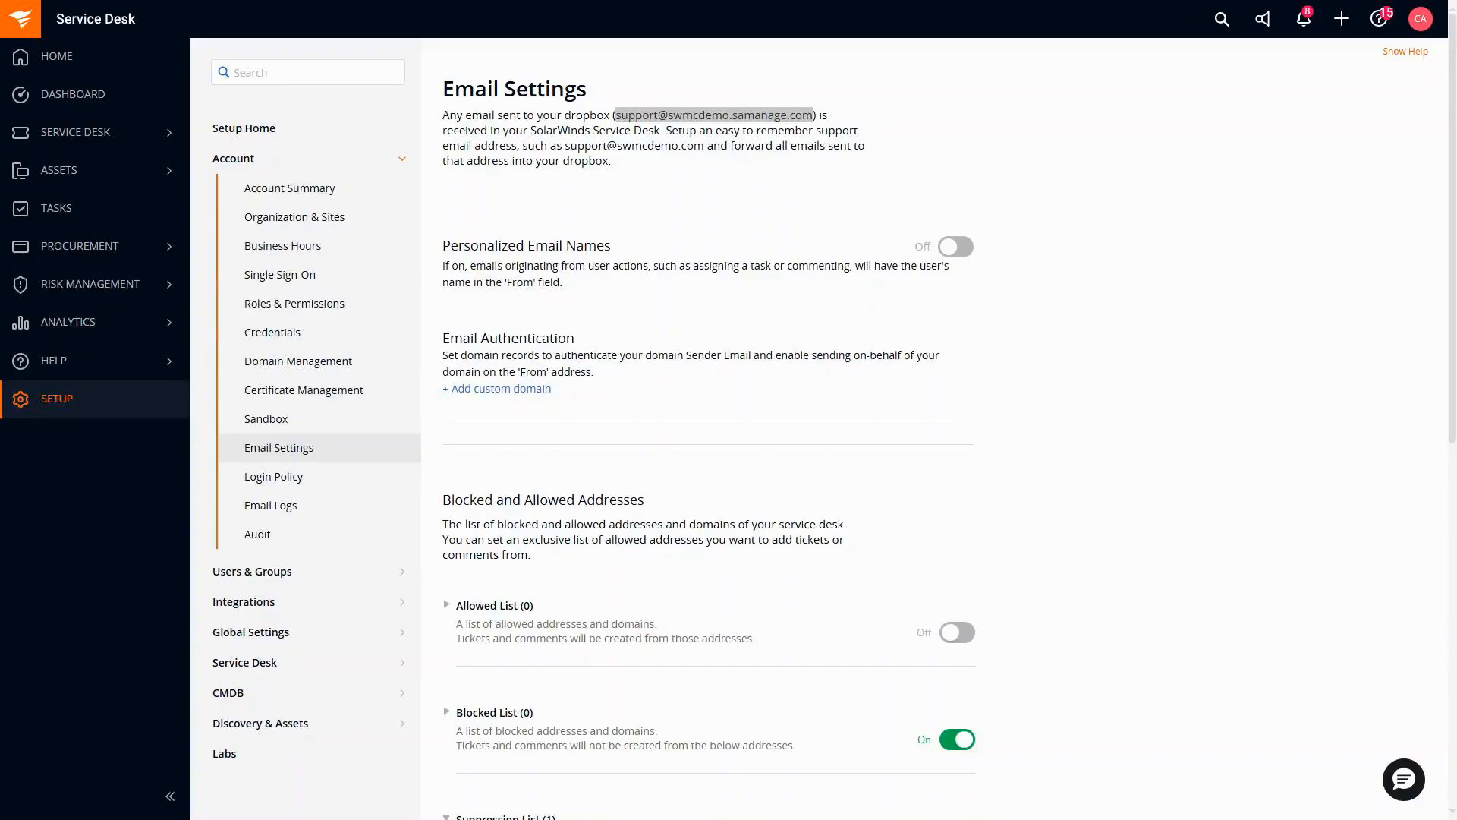
pyautogui.moveTo(316, 778); pyautogui.dragTo(717, 182)
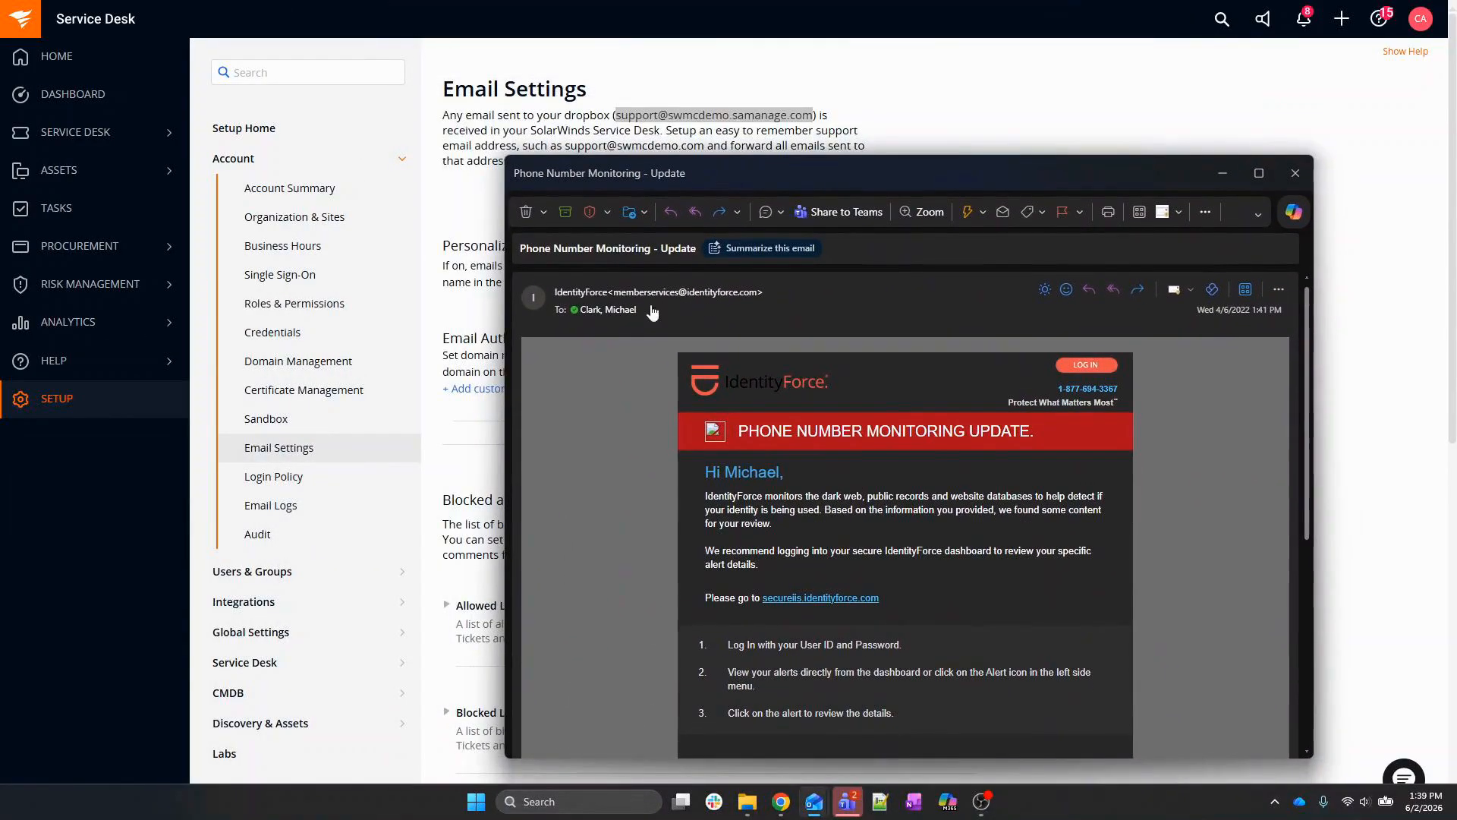
# Forward the Phone Number Monitoring - Update email to the Service Desk dropbox address.
pyautogui.click(718, 212)
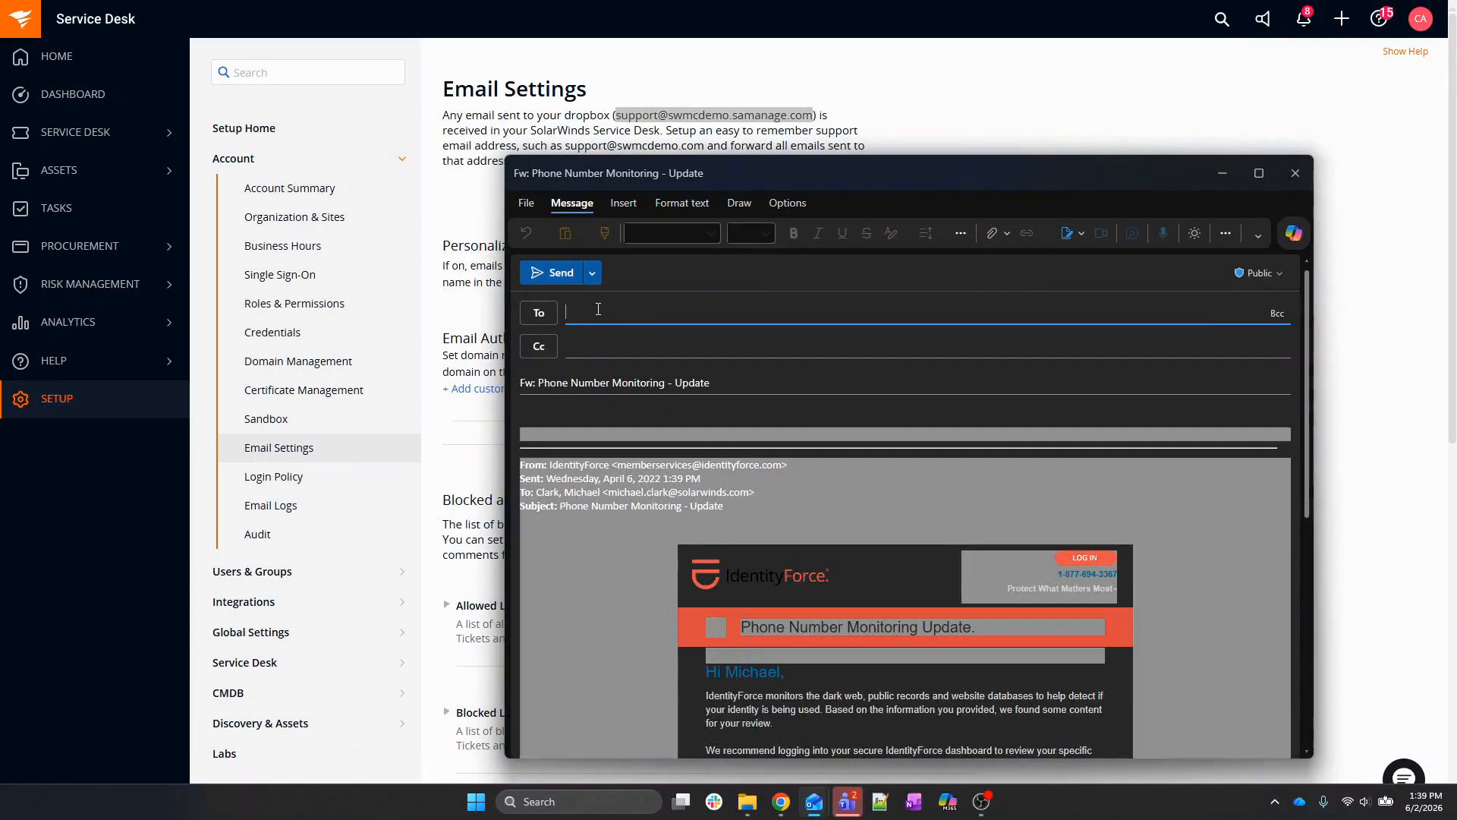
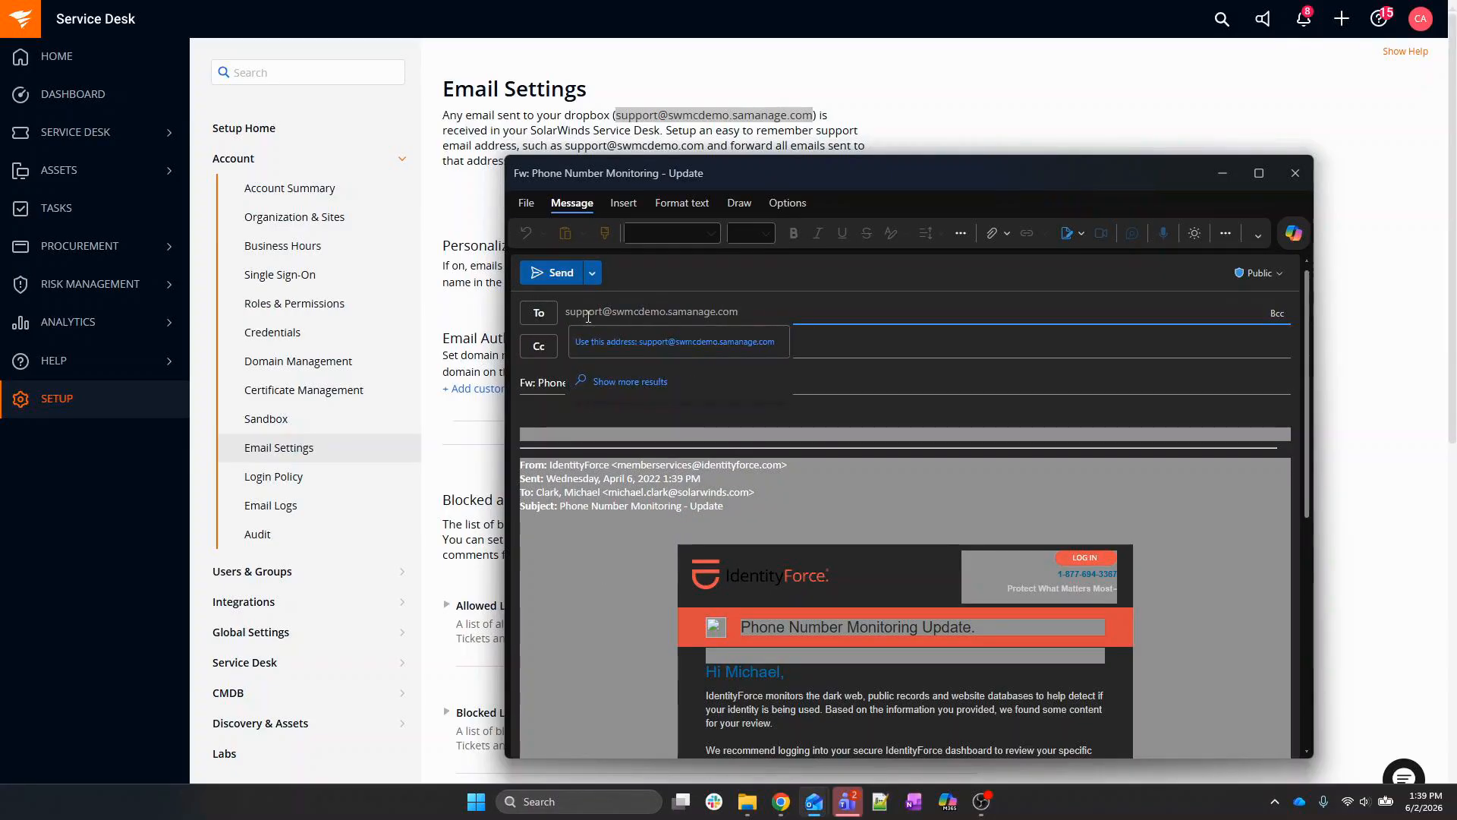
pyautogui.click(612, 342)
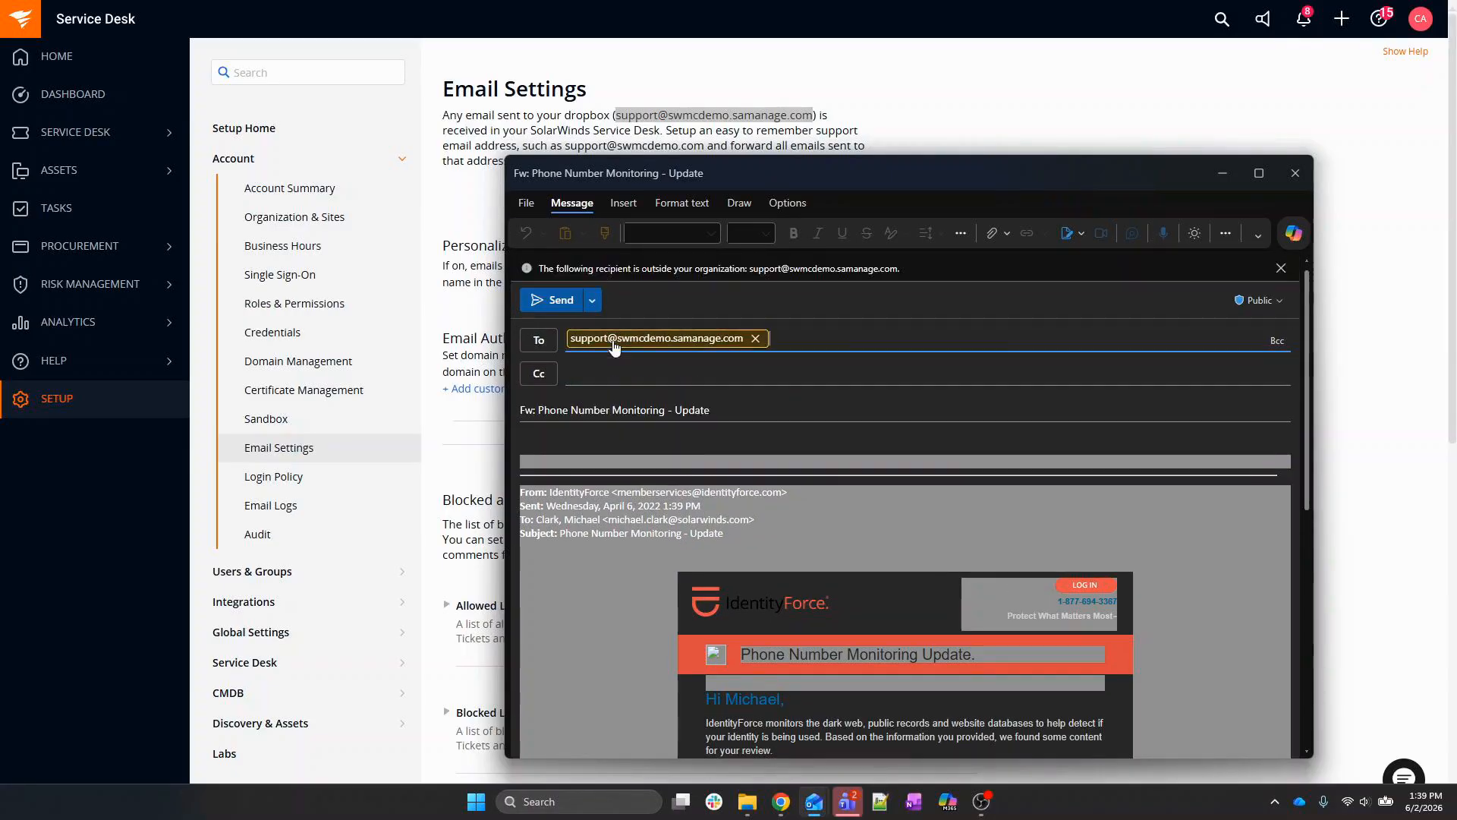
pyautogui.click(546, 306)
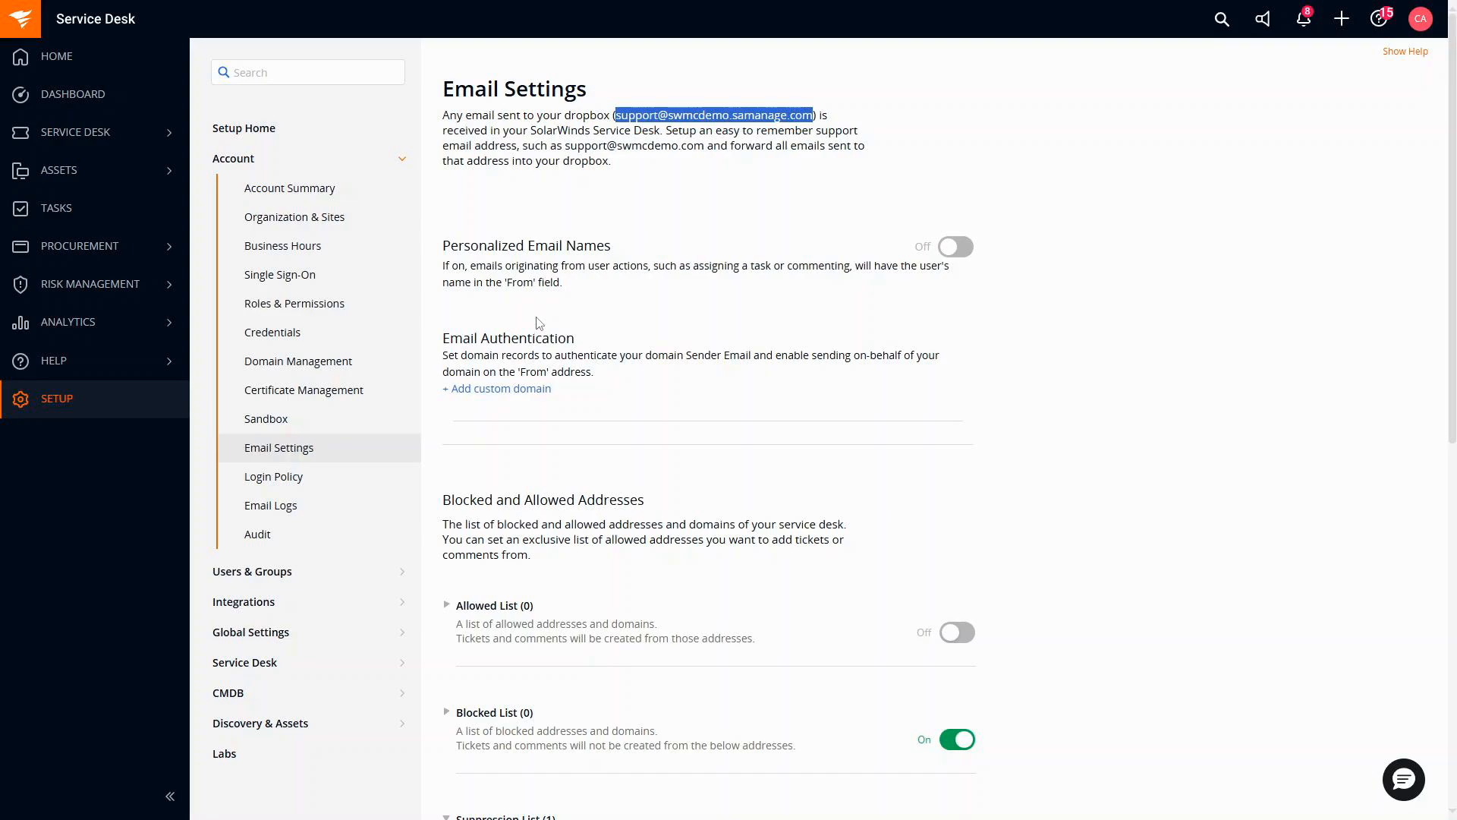
# Open Service Desk > Categories and expand Account Management, Applications and Facilities.
pyautogui.click(286, 668)
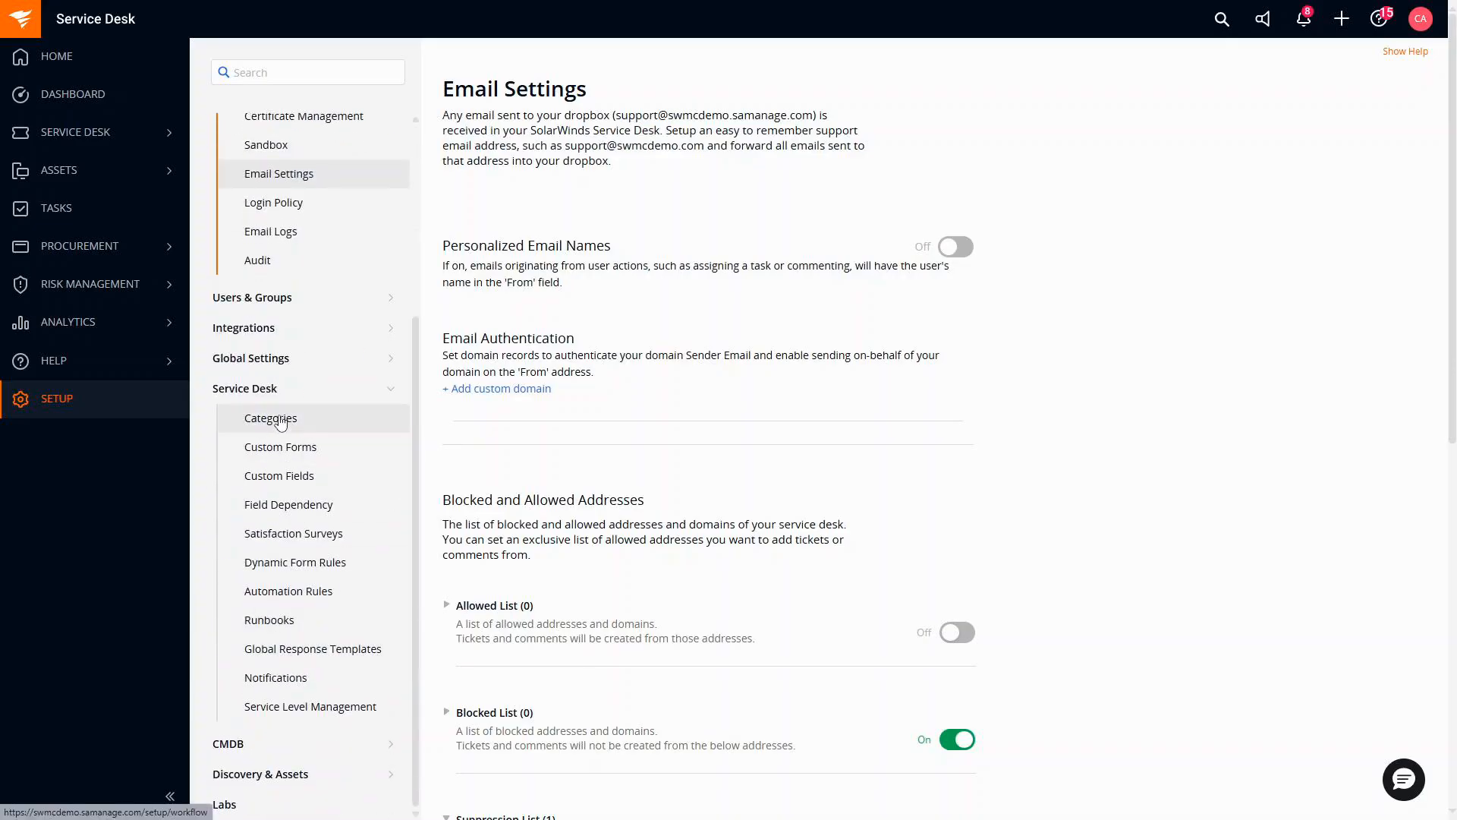
pyautogui.click(279, 421)
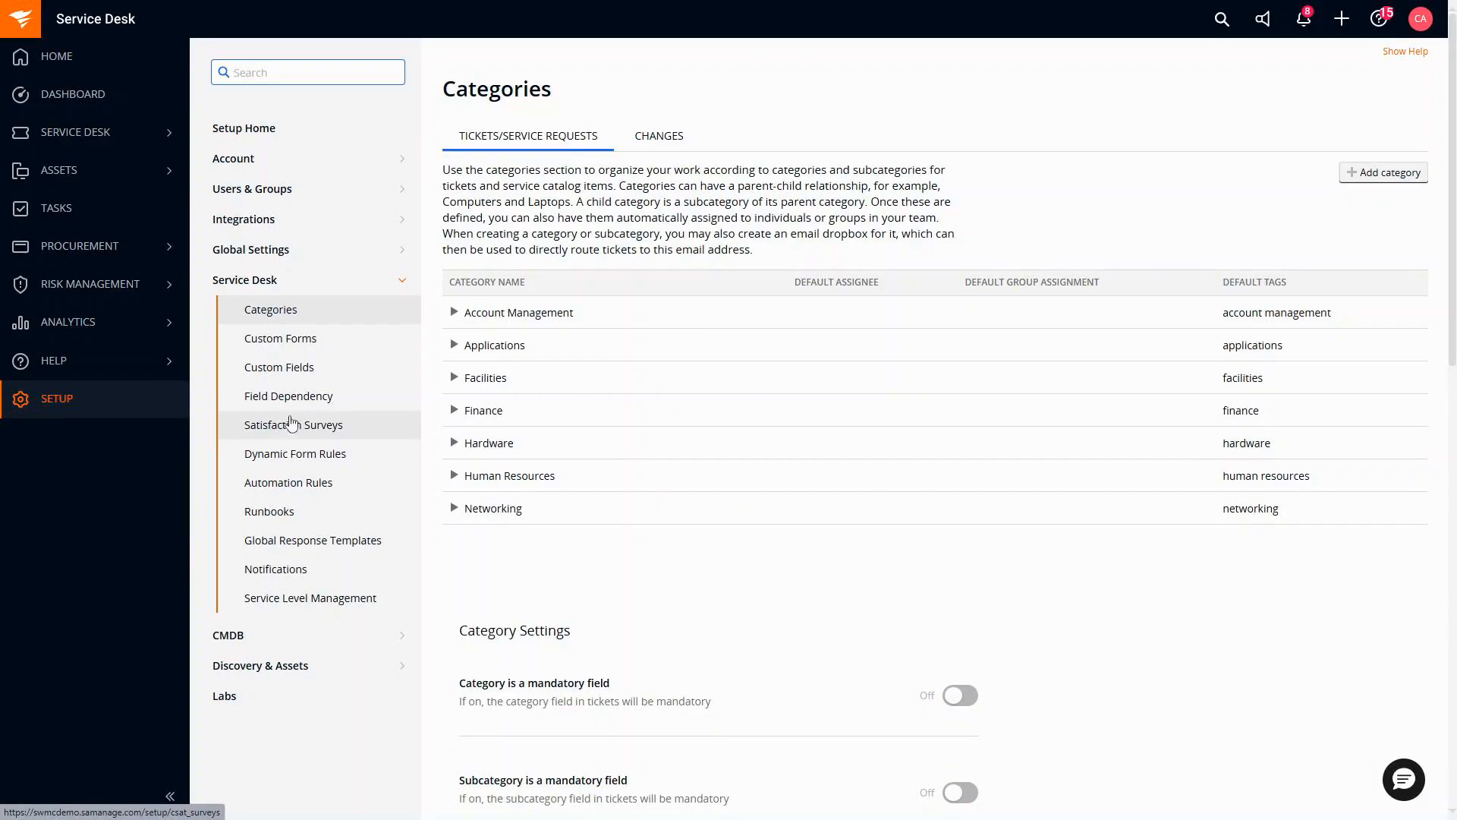
pyautogui.click(454, 314)
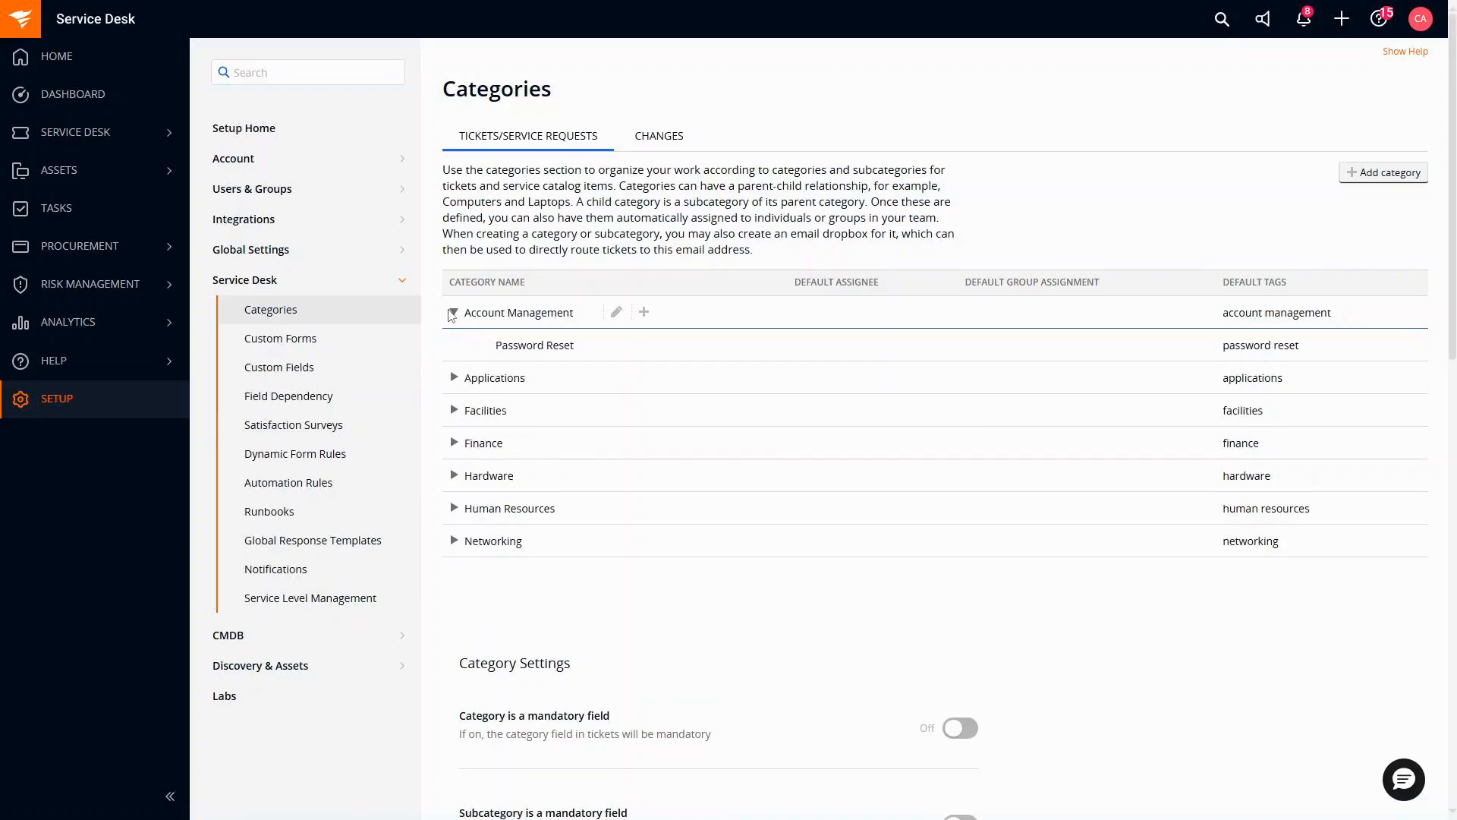
pyautogui.click(454, 378)
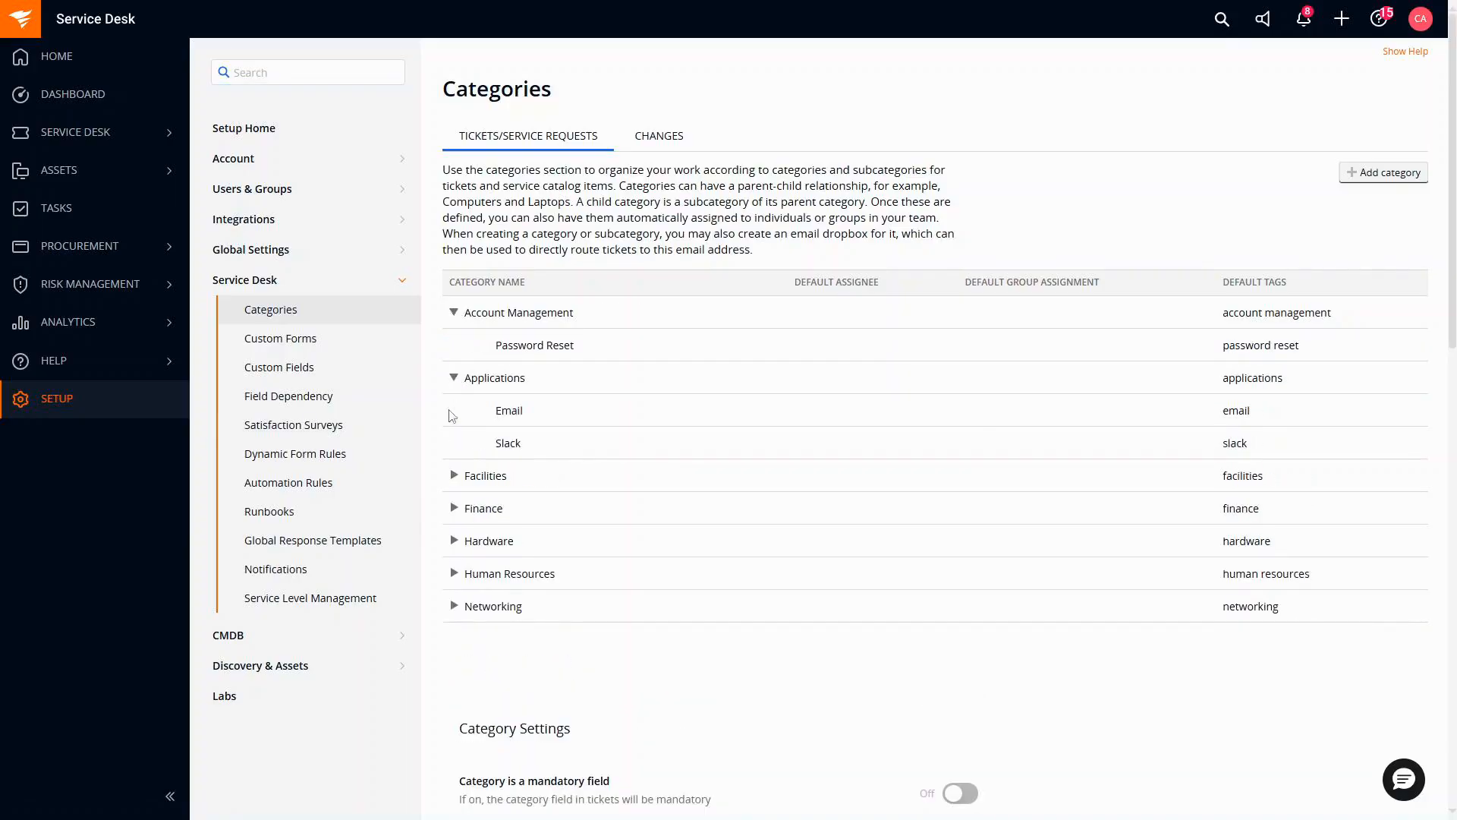
pyautogui.doubleClick(453, 477)
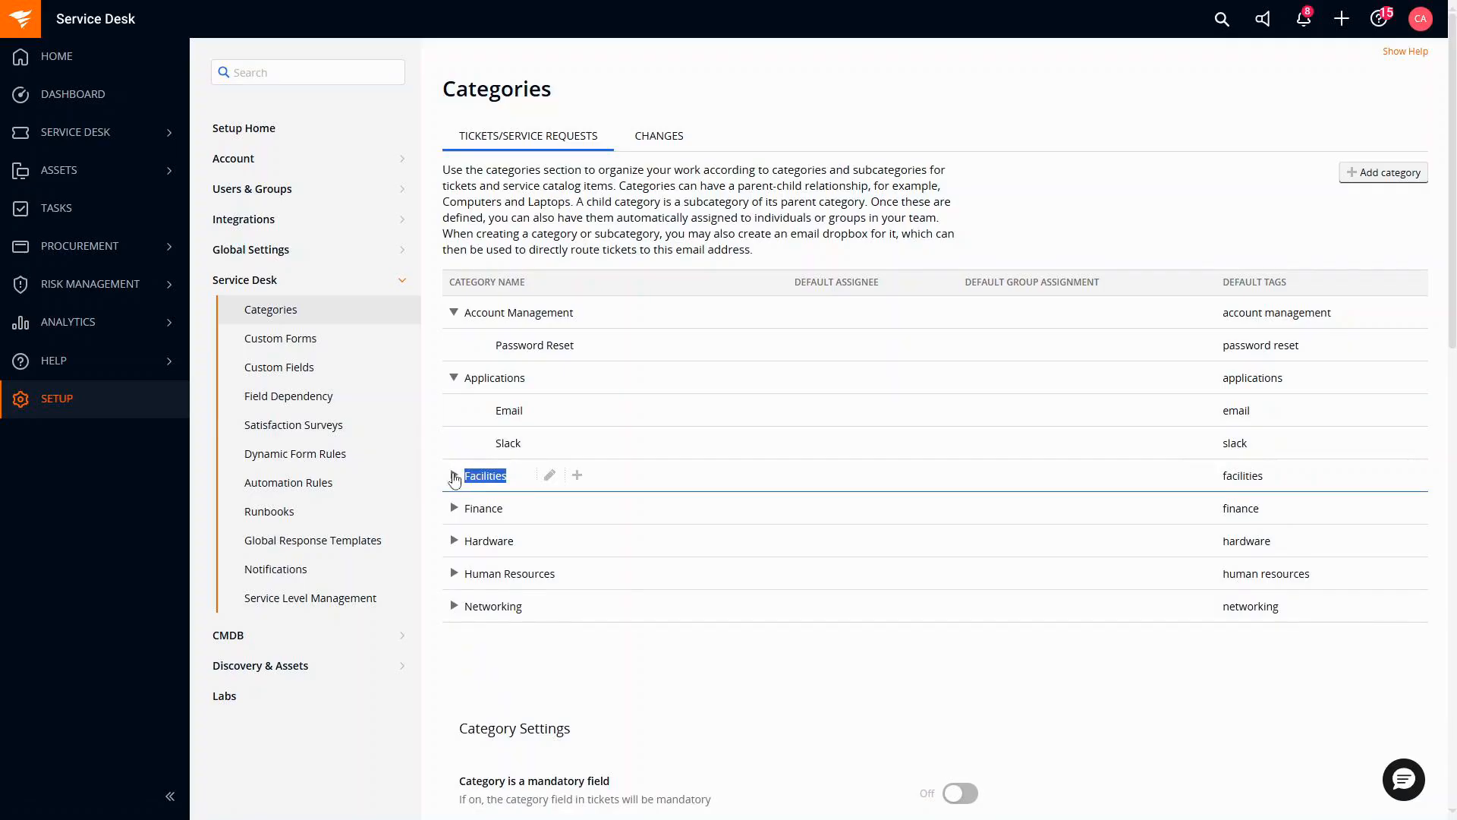
pyautogui.click(453, 478)
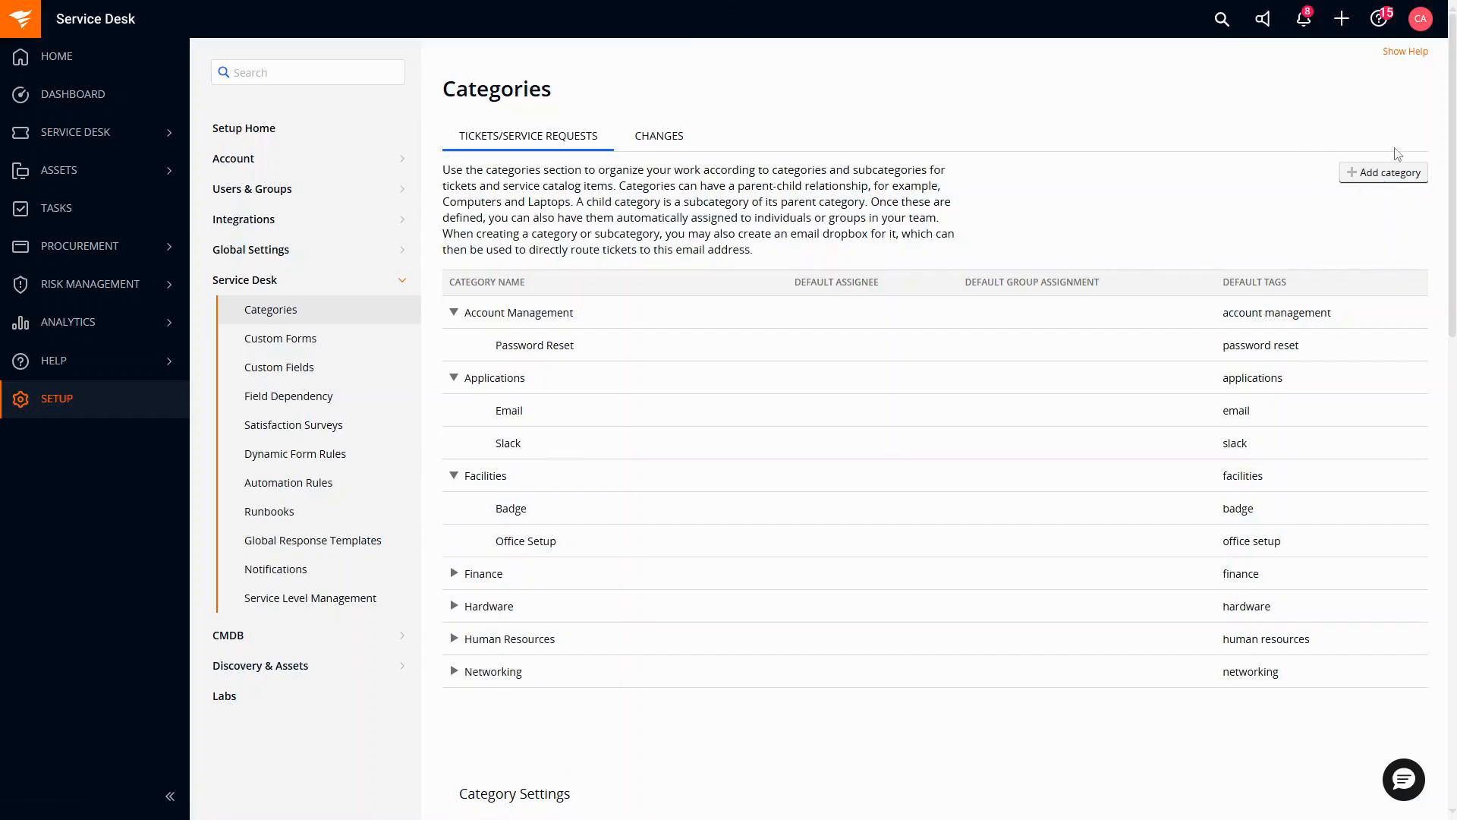
# Add a top-level category named 'Entertainment Requests'.
pyautogui.click(1385, 179)
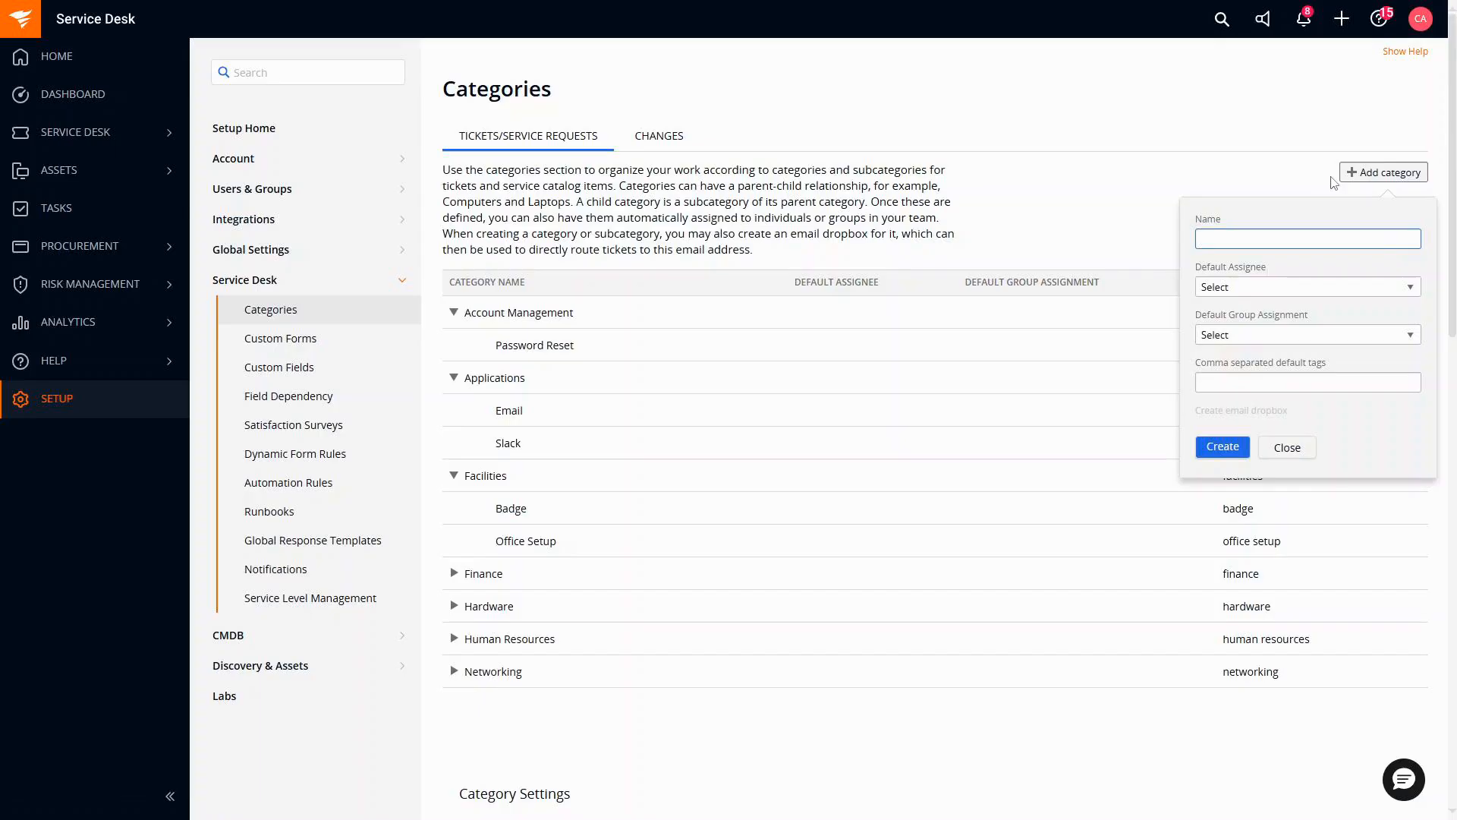
pyautogui.write('Enter')
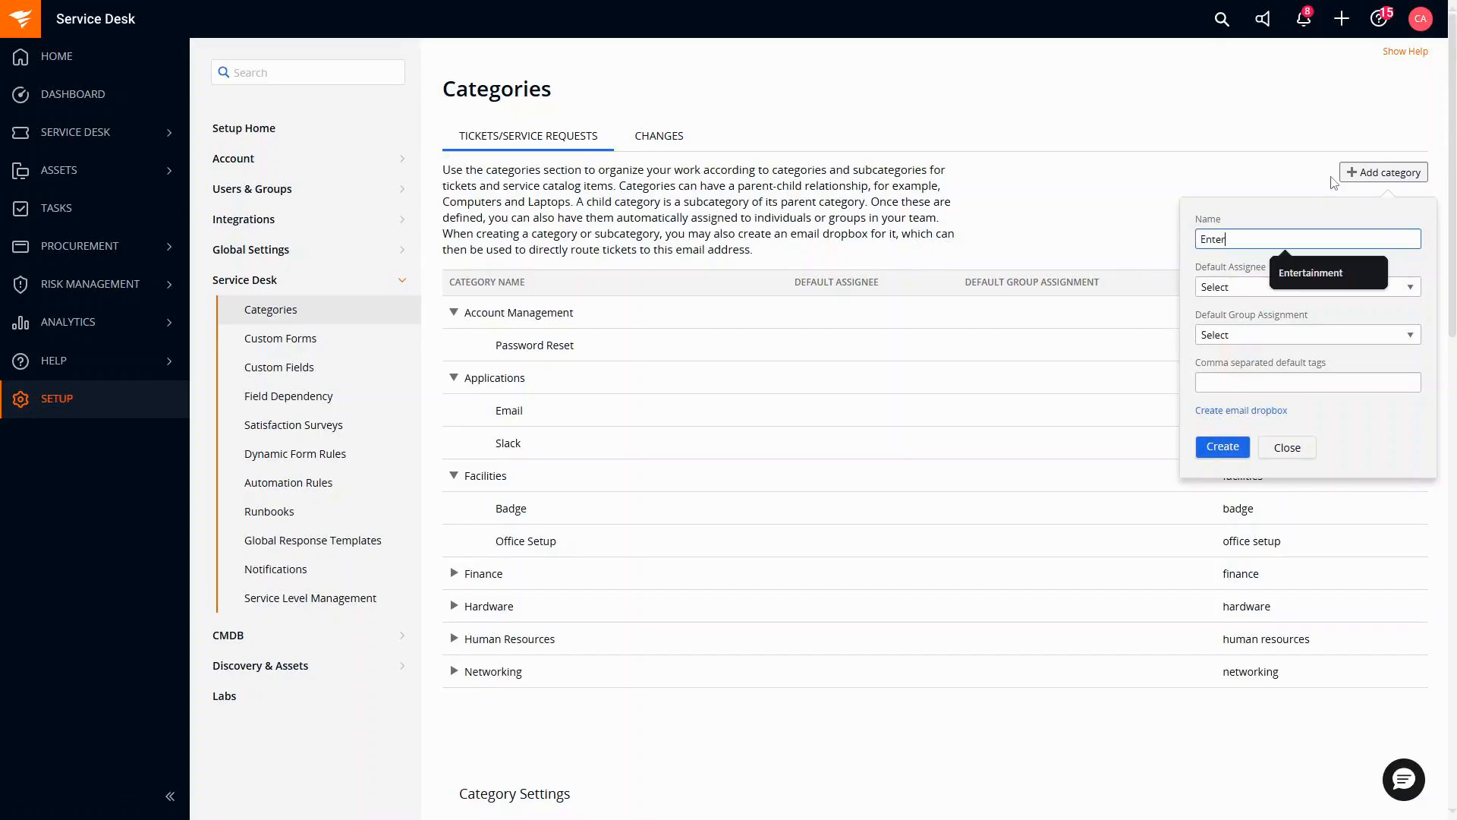
pyautogui.write('tainment Requests')
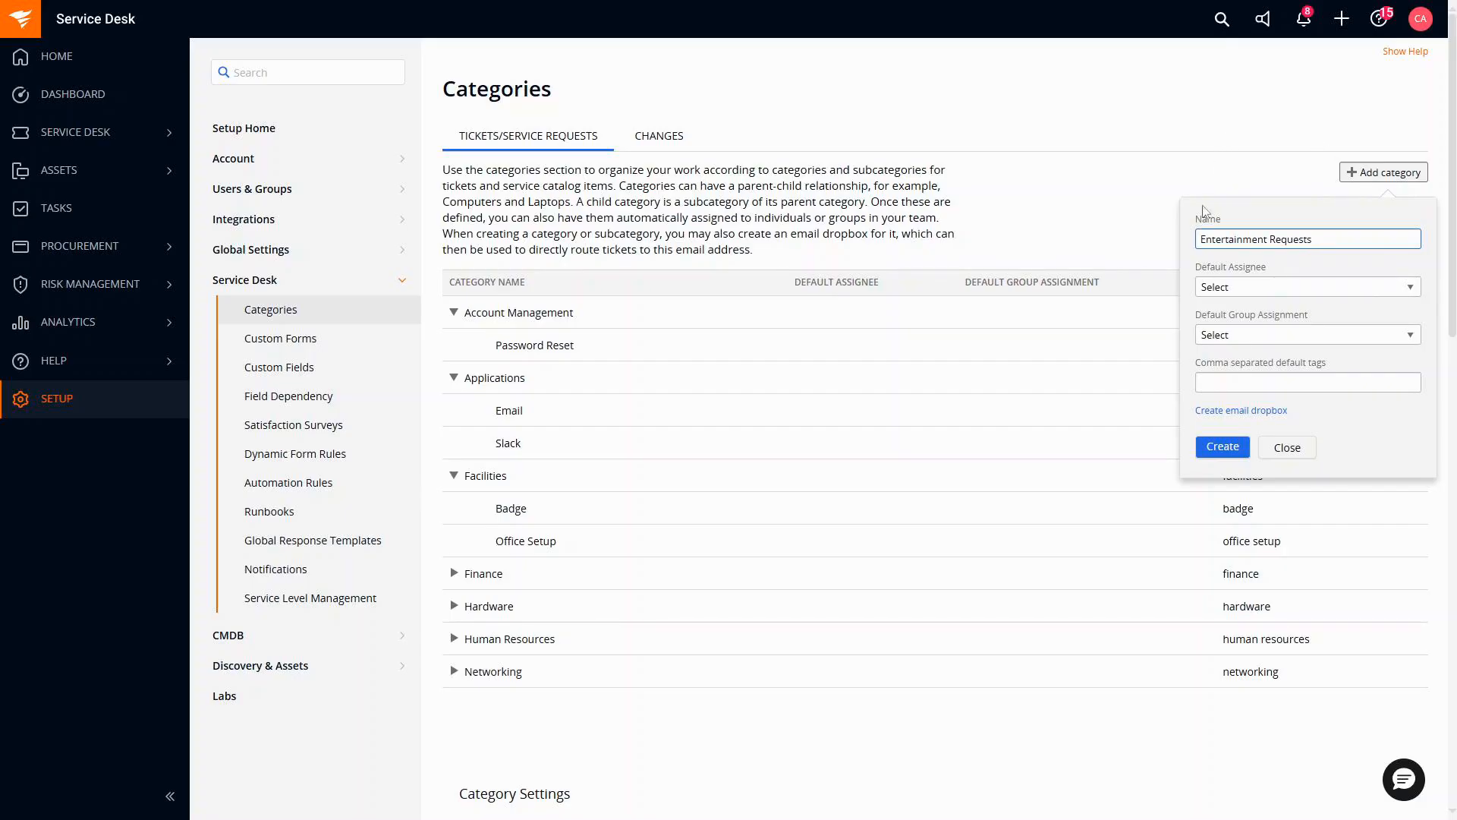
pyautogui.click(1222, 447)
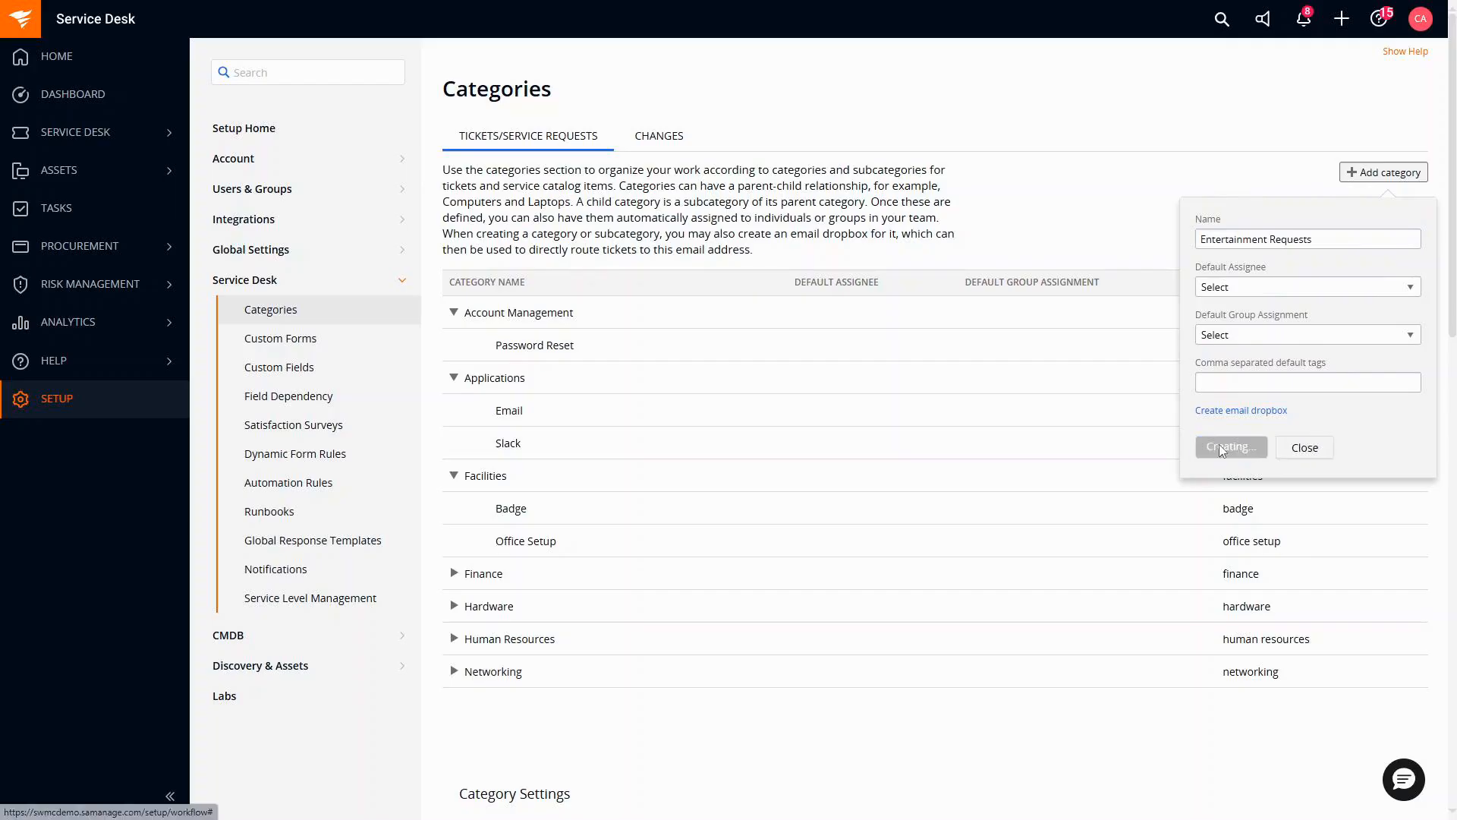
pyautogui.moveTo(544, 316)
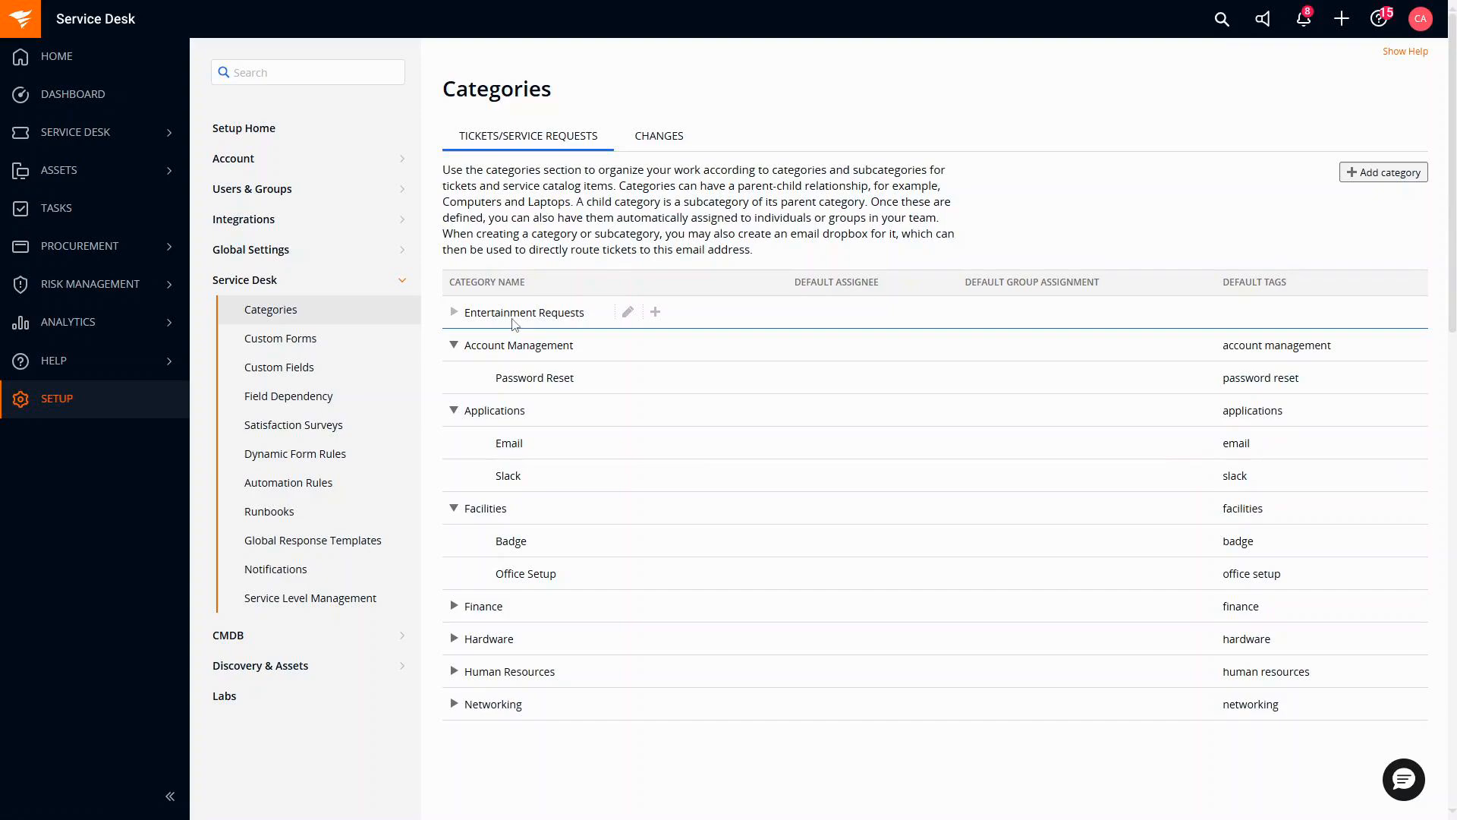
# Add Scheduling and Equipment as subcategories under Entertainment Requests.
pyautogui.click(656, 313)
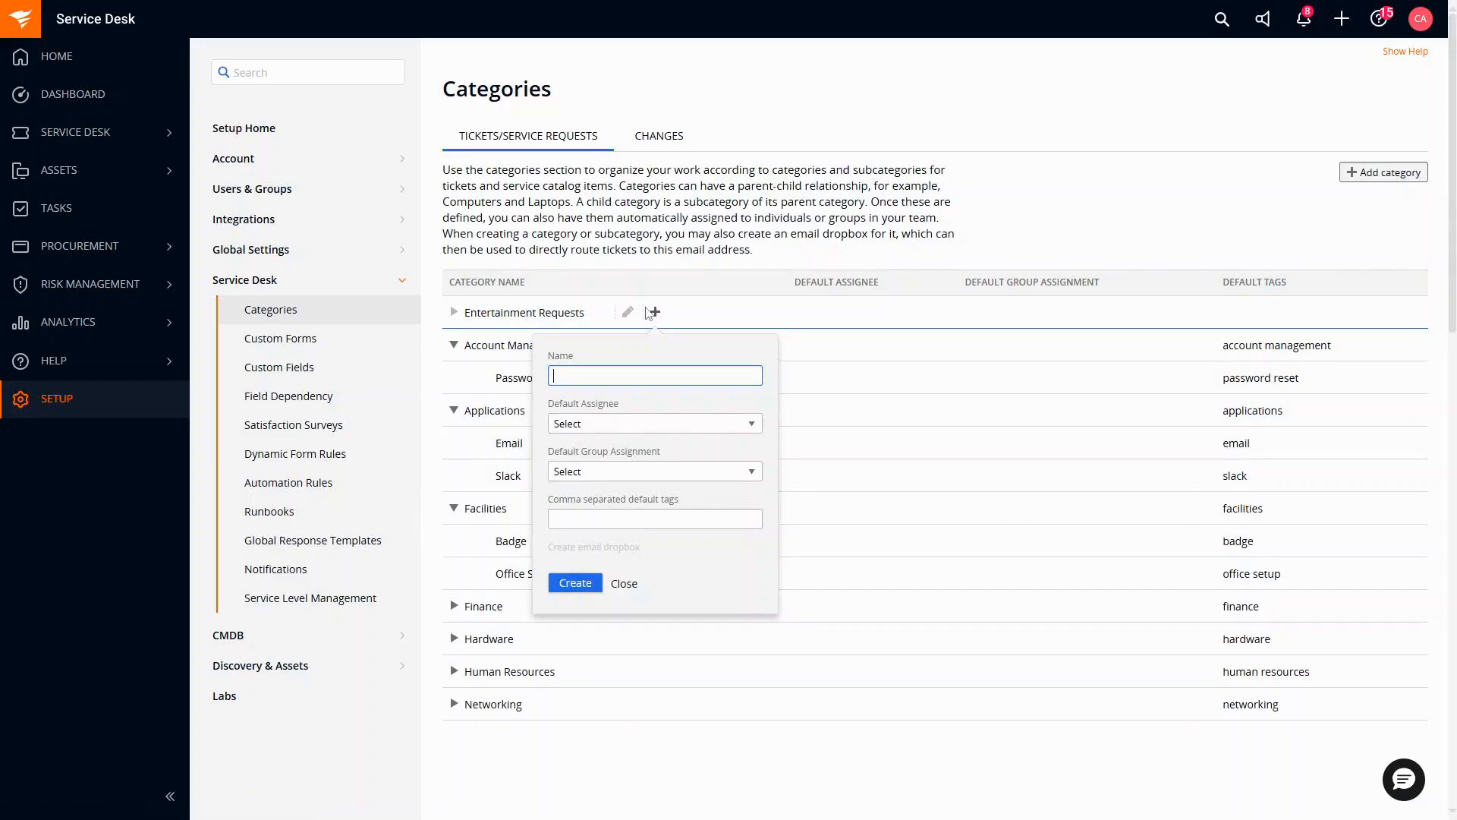
pyautogui.write('Scheduling')
pyautogui.click(577, 581)
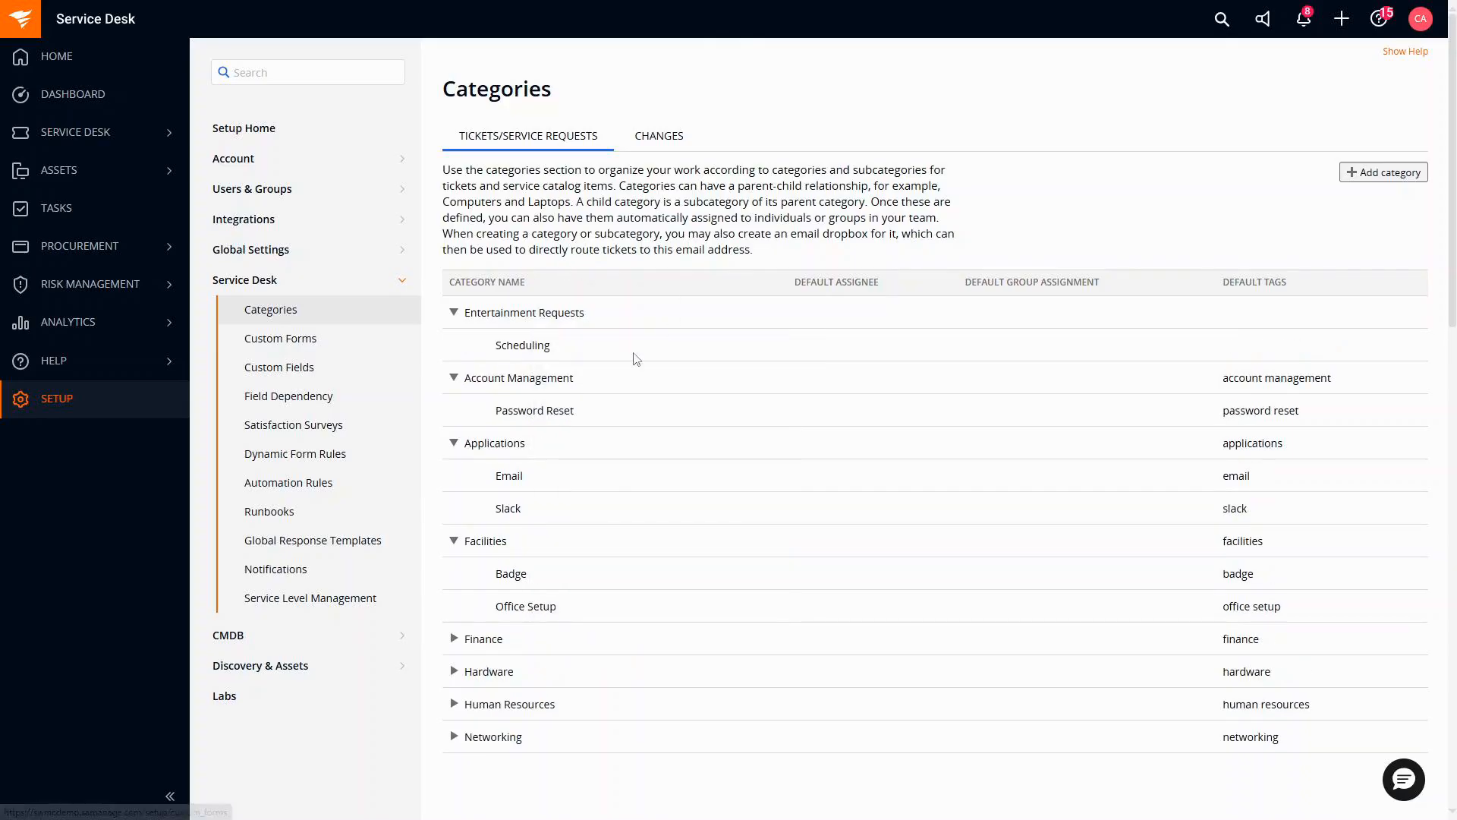
pyautogui.click(655, 316)
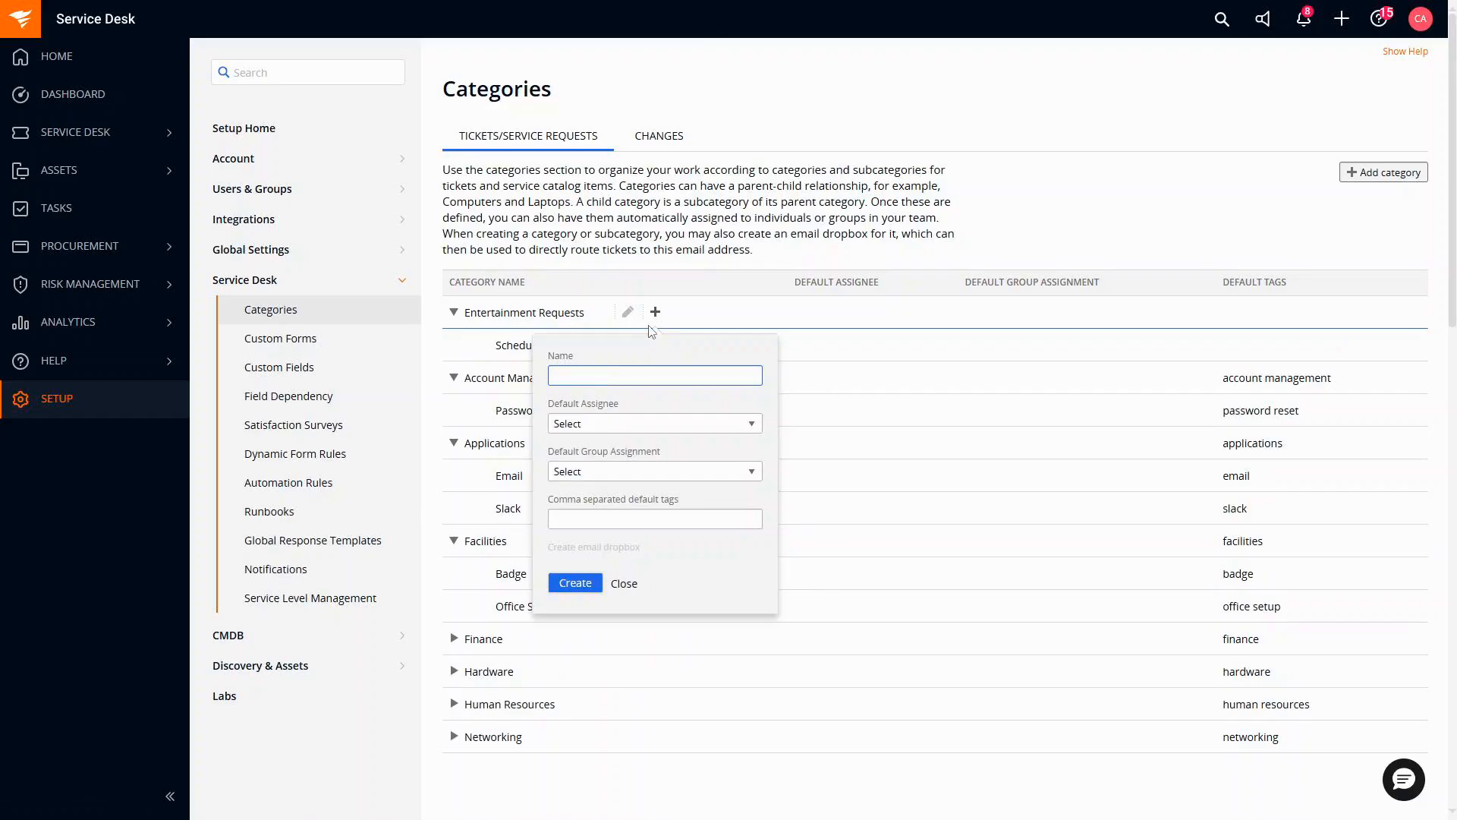
pyautogui.write('Equipment')
pyautogui.click(575, 583)
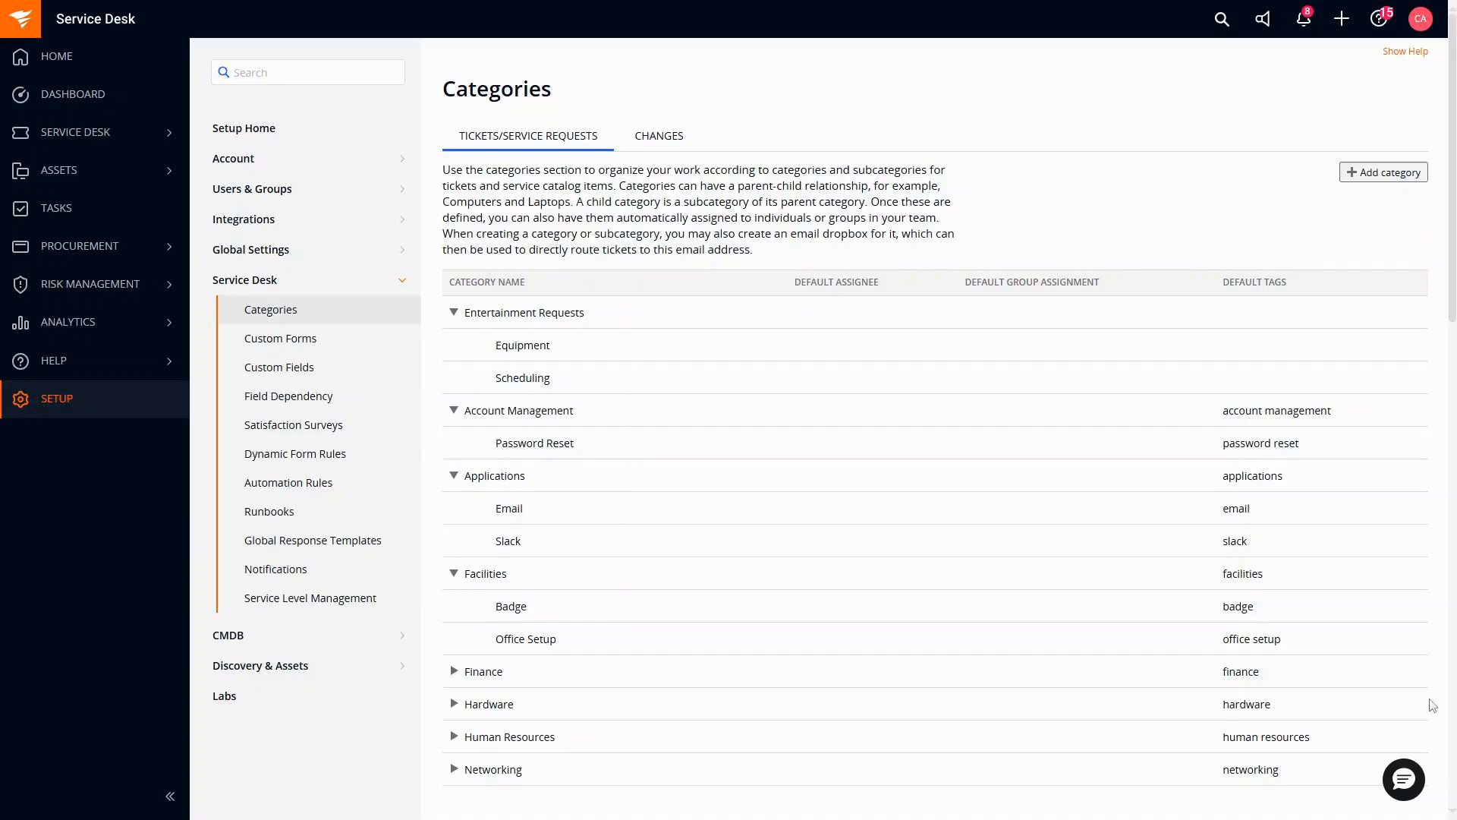
# From Service Desk > Tickets, open ticket #10 'Fw: Phone Number Monitoring - Update' and view its full message.
pyautogui.click(38, 140)
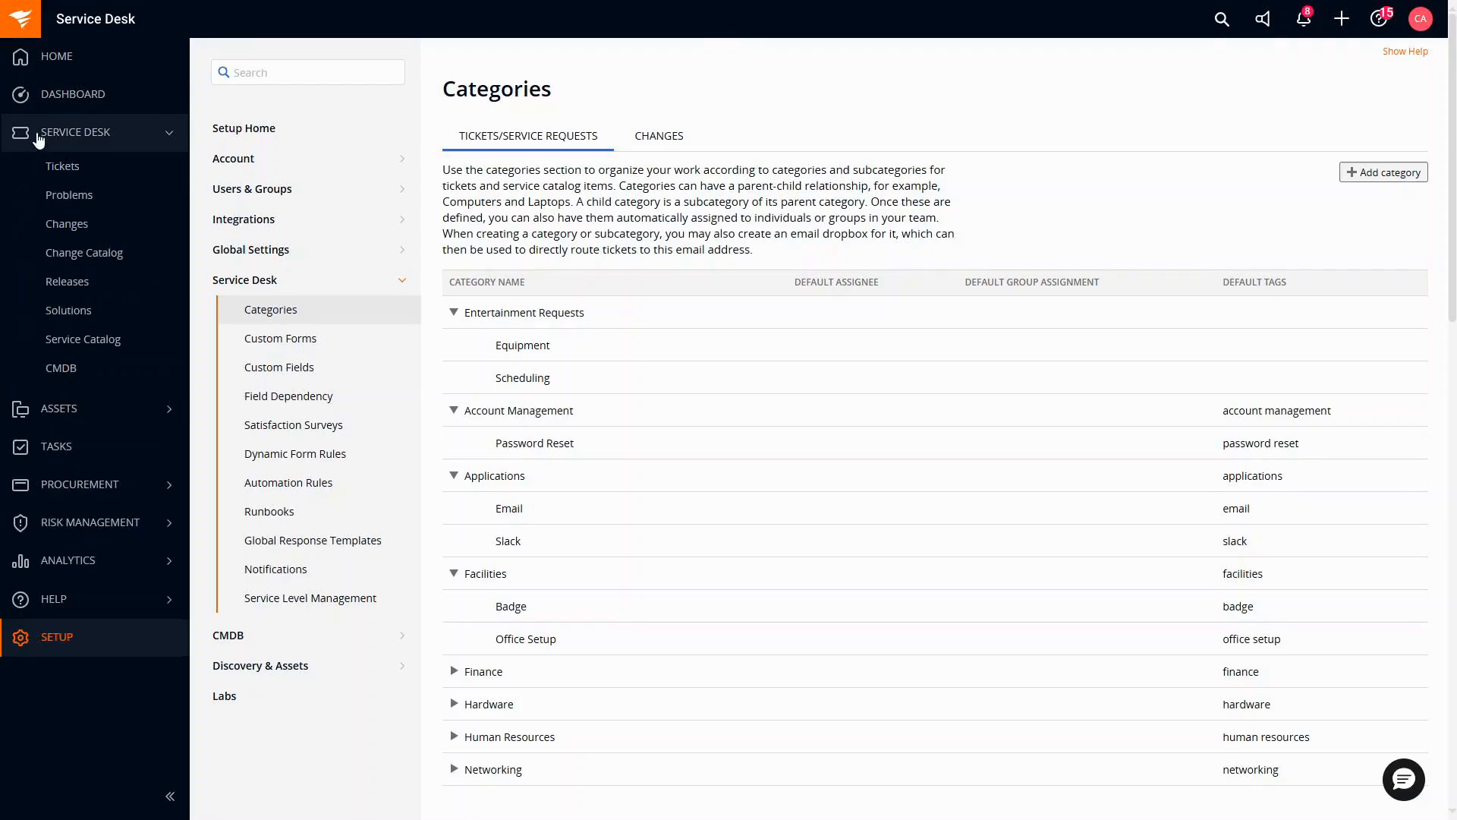
pyautogui.click(76, 176)
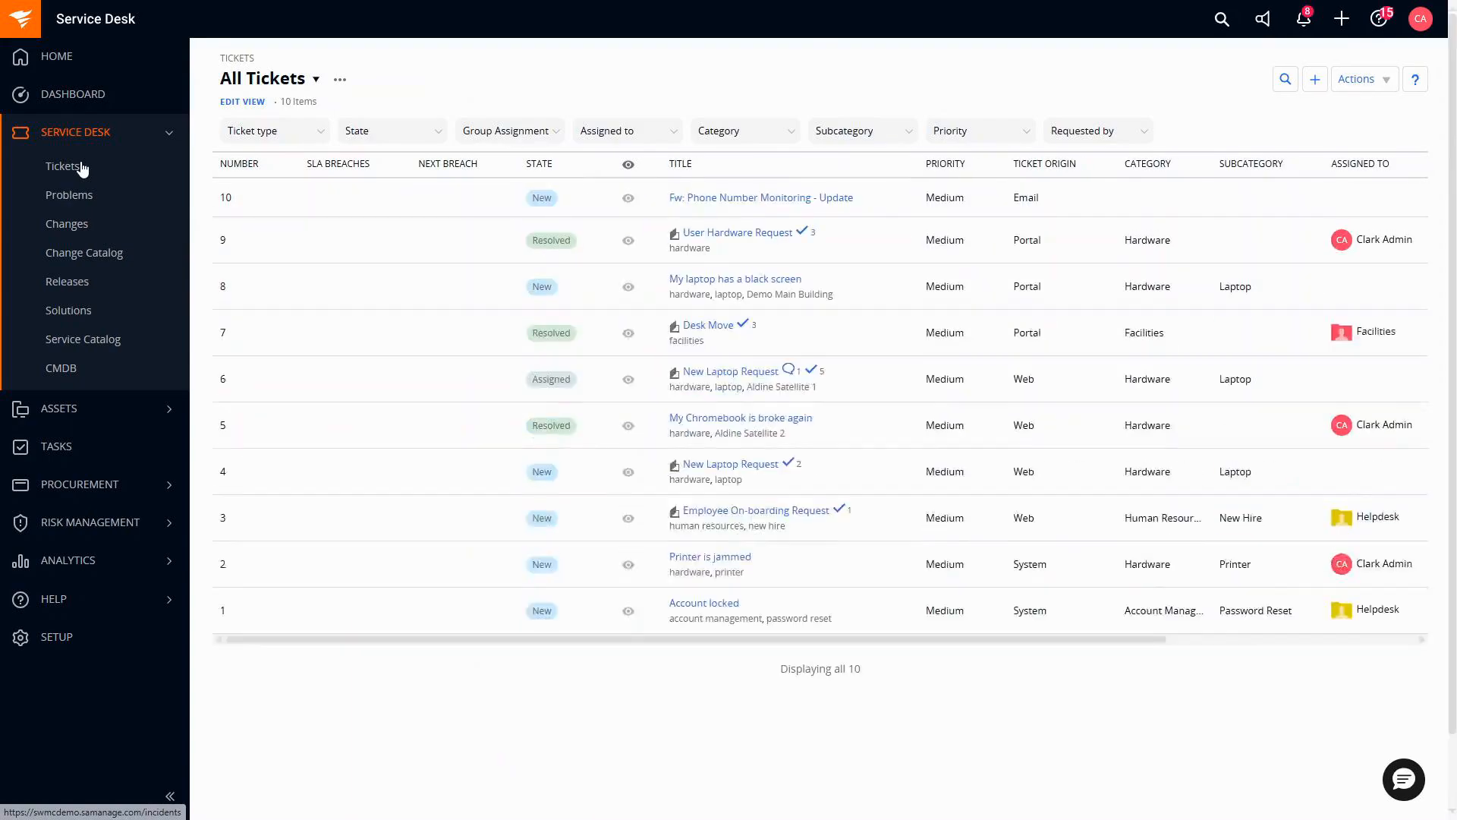
pyautogui.click(729, 199)
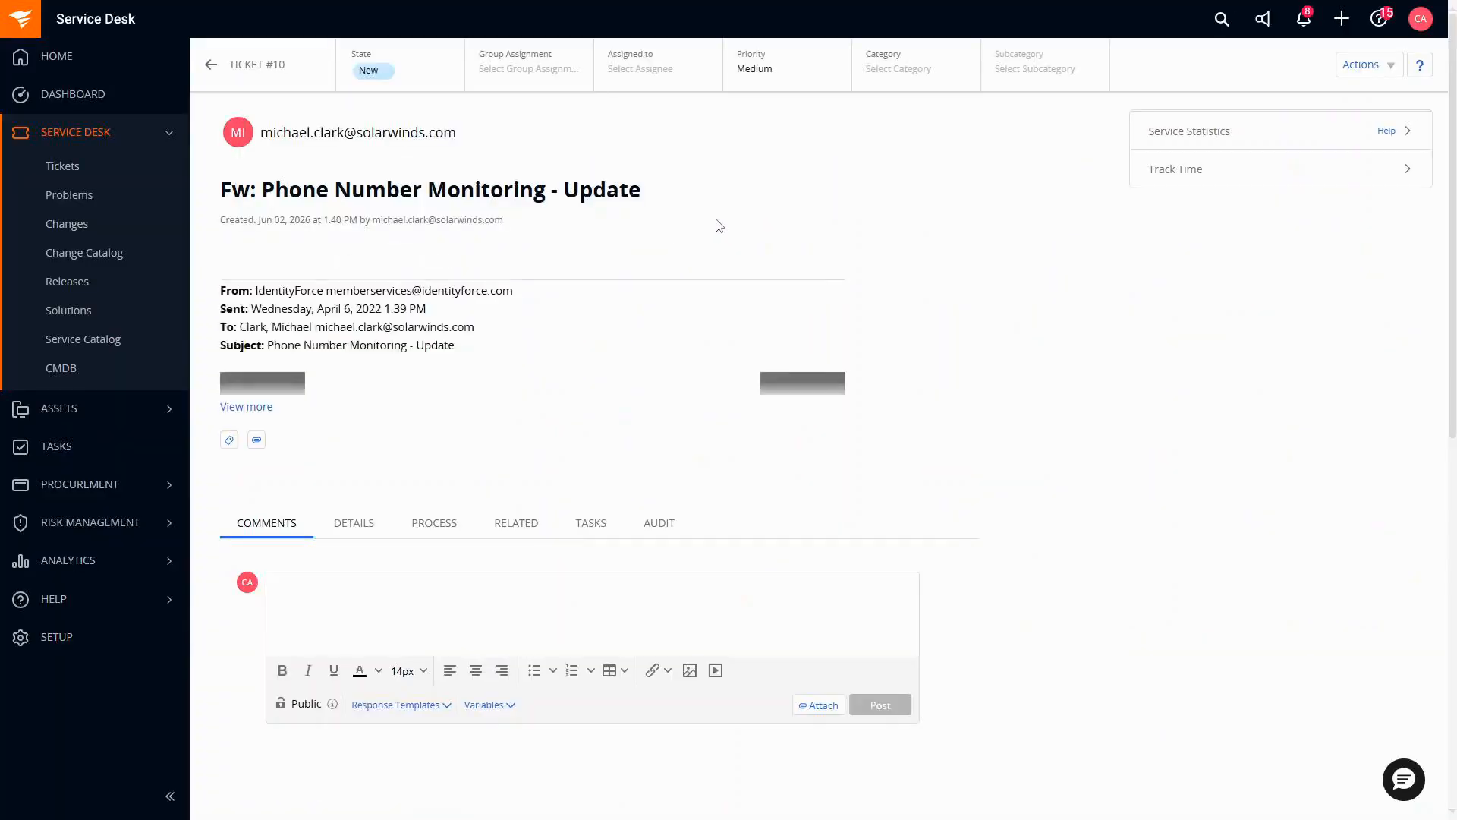
pyautogui.click(258, 408)
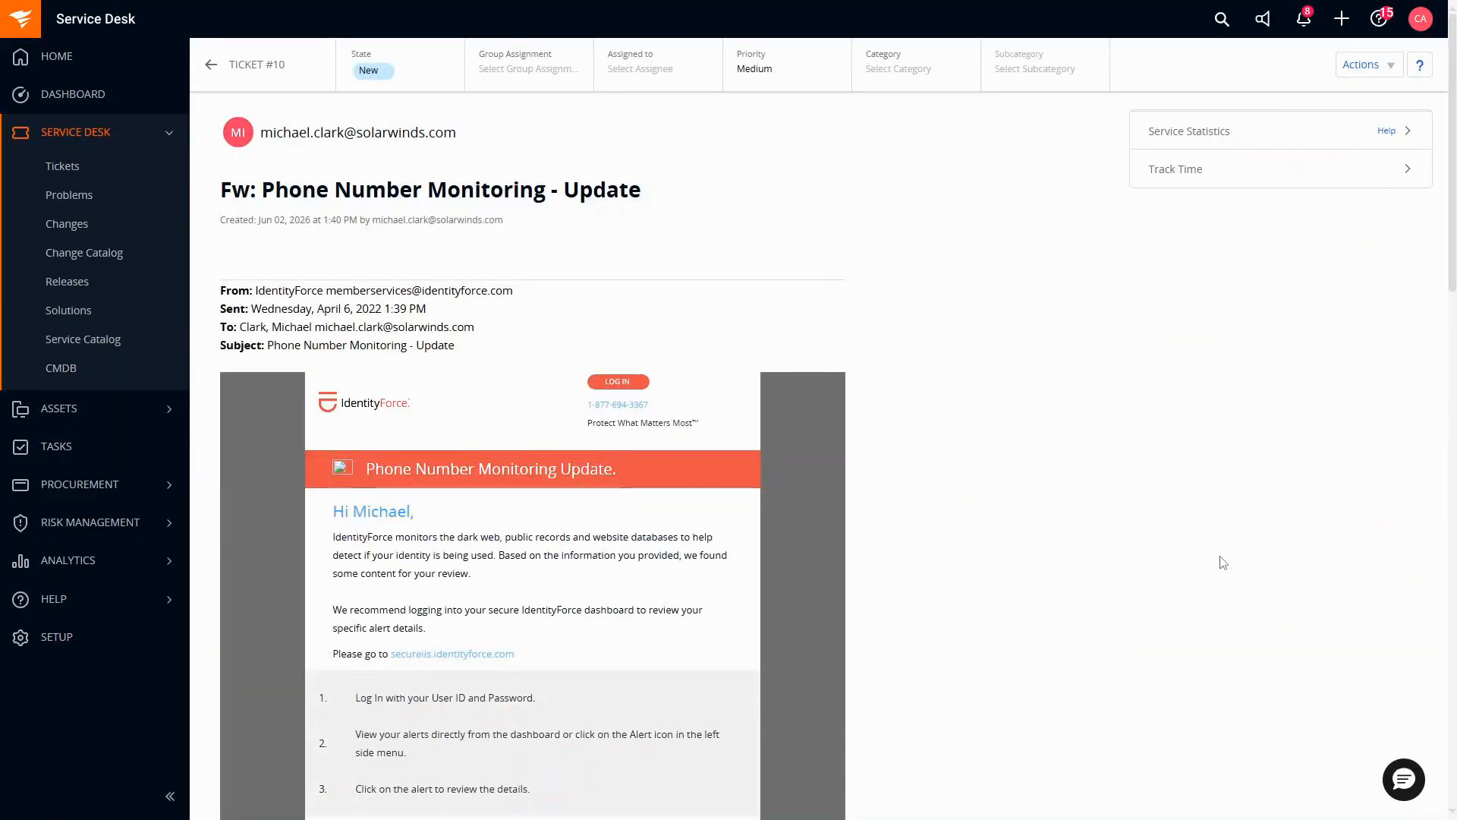